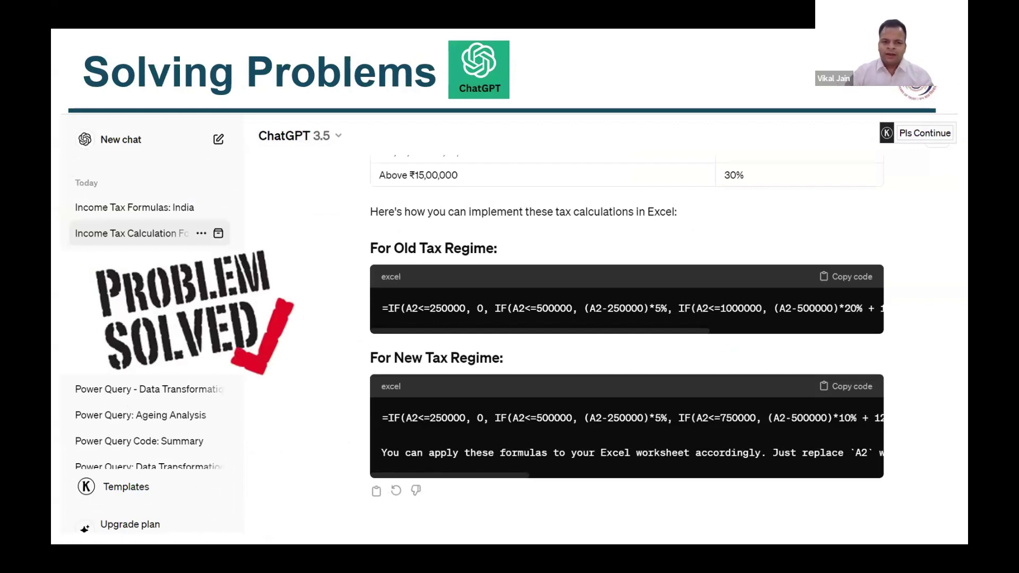
# - Advance the slide show through the remaining slides to the closing Thank You slide and end the presentation
pyautogui.press('Right')
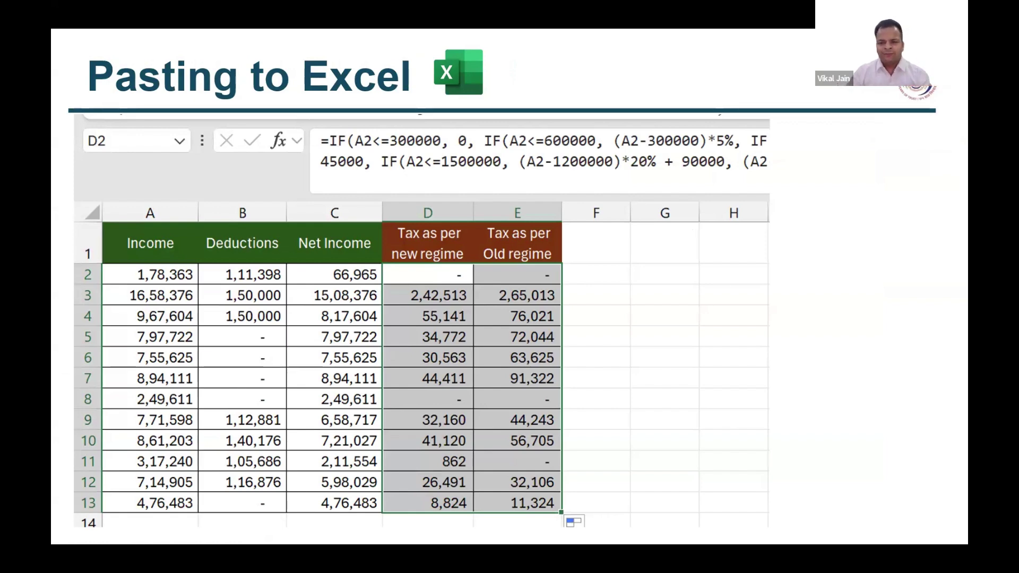
pyautogui.press('Right')
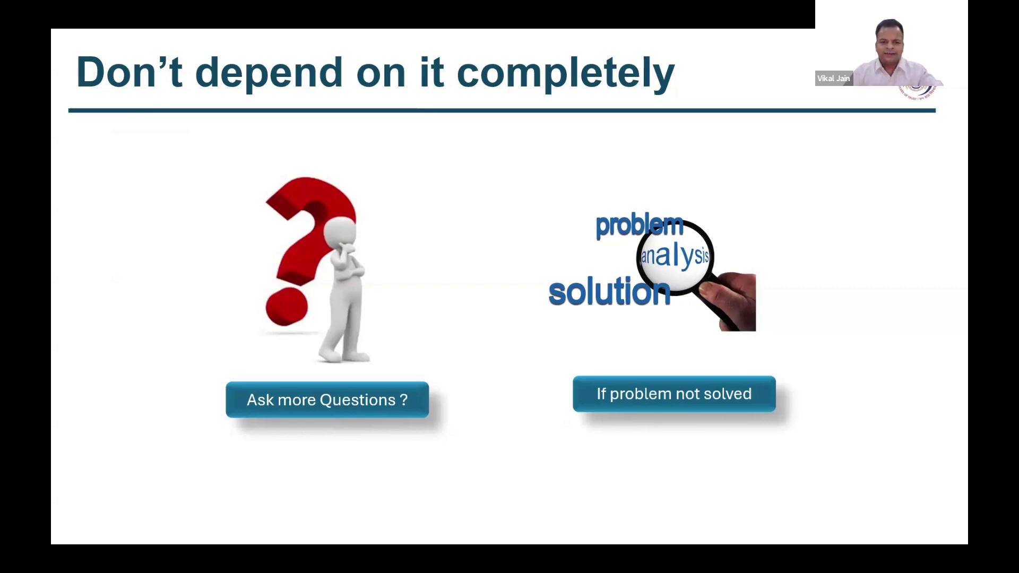
pyautogui.press('Right')
pyautogui.press('Right')
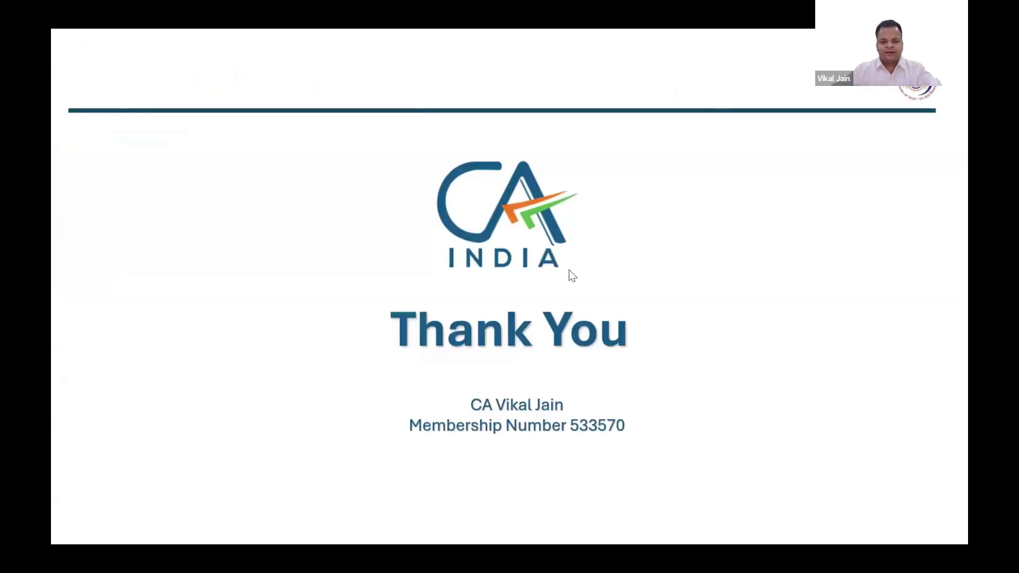
pyautogui.press('Escape')
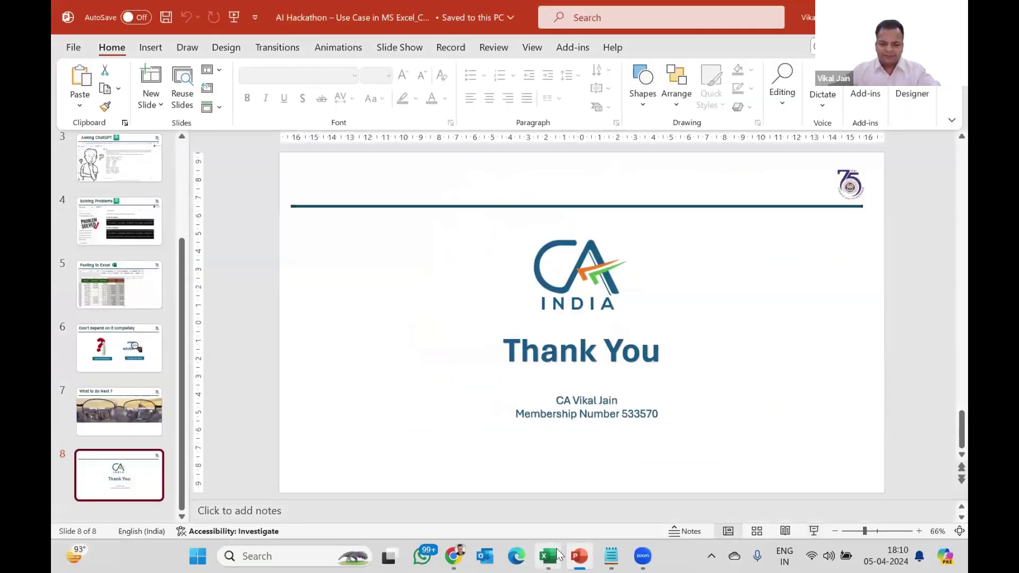
# - Switch to the Excel case study workbook and review the Gross Income, Deductions and Net Income column headers
pyautogui.click(555, 555)
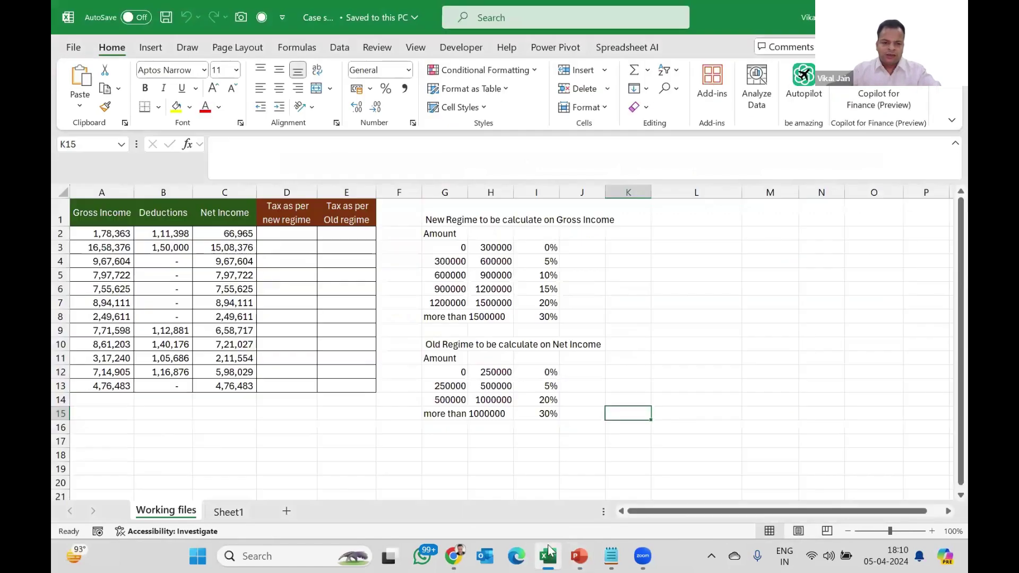
pyautogui.click(102, 215)
pyautogui.click(160, 217)
pyautogui.click(234, 213)
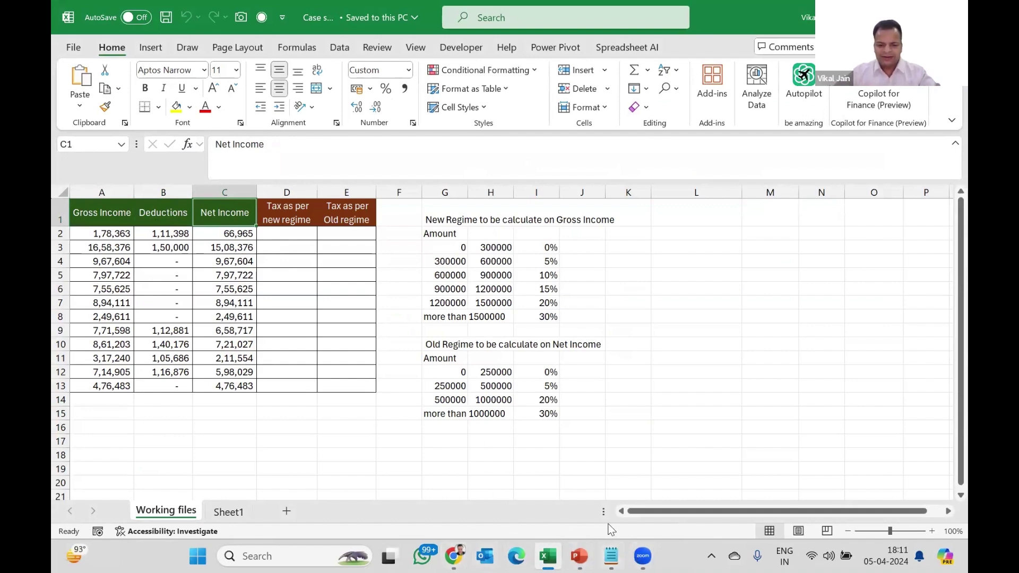
# - Copy the first income tax formula prompt, the one without slabs, from the CHATGPT note in Notepad
pyautogui.click(452, 555)
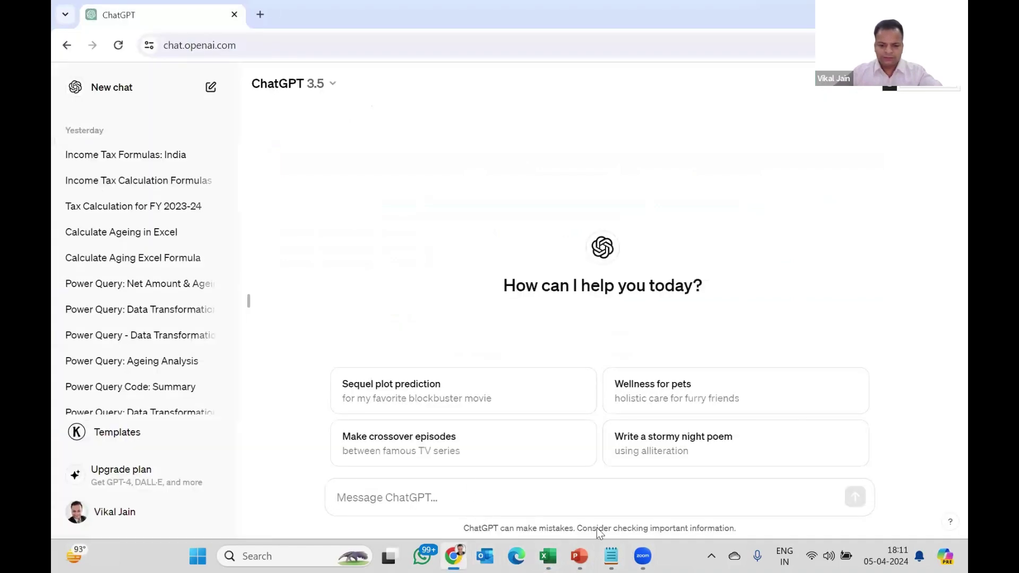
pyautogui.click(611, 554)
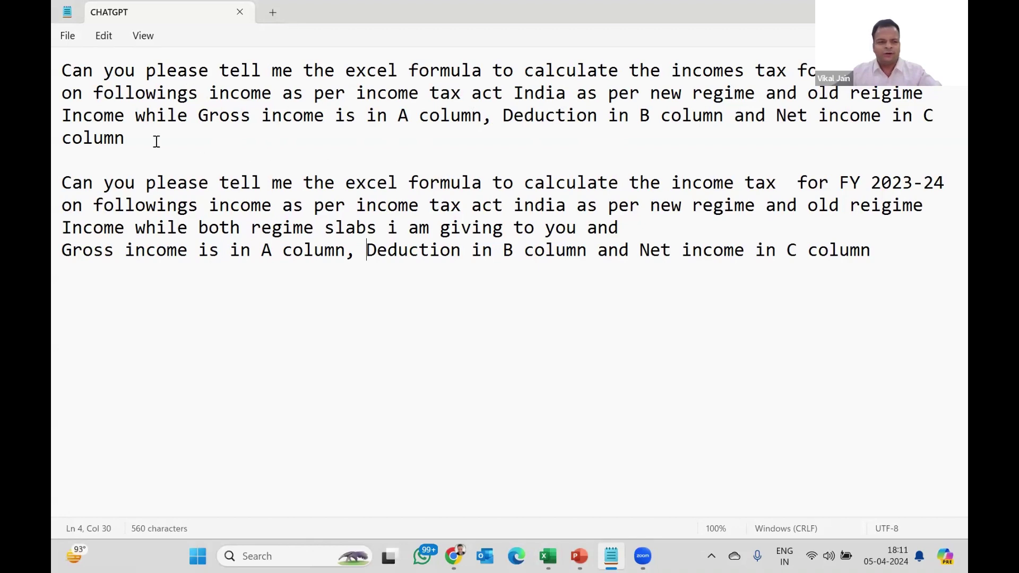
pyautogui.moveTo(157, 142); pyautogui.dragTo(62, 71)
pyautogui.hotkey('ctrl', 'c')
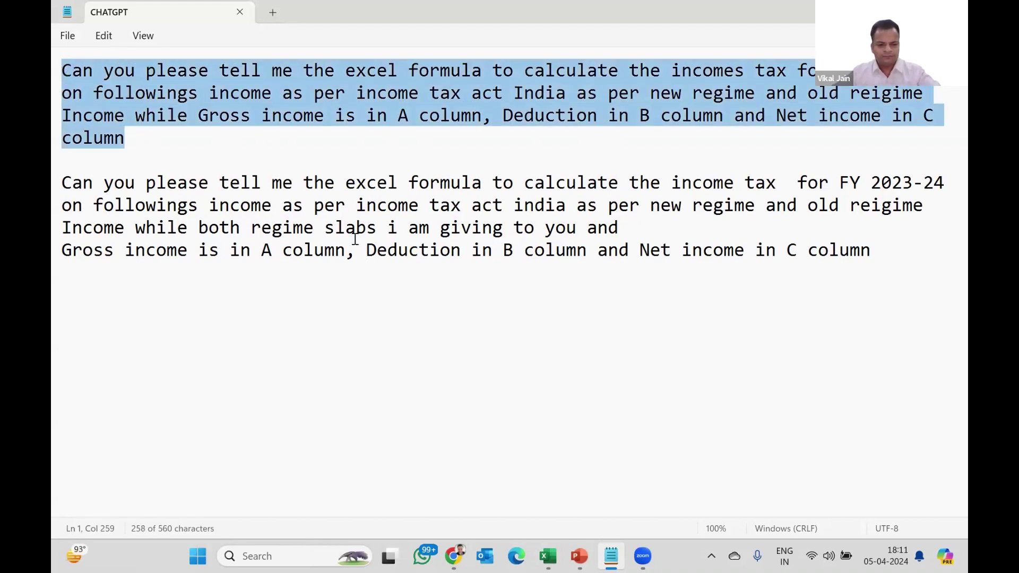
# - Switch to ChatGPT, check the available models, paste the copied tax prompt into the message and add a line below it
pyautogui.hotkey('alt', 'Tab')
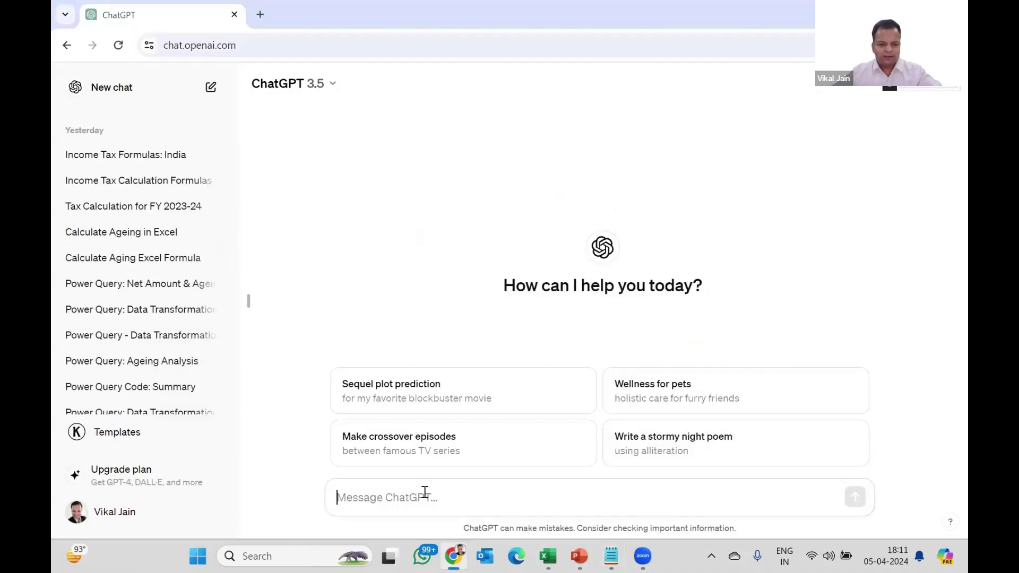
pyautogui.click(334, 92)
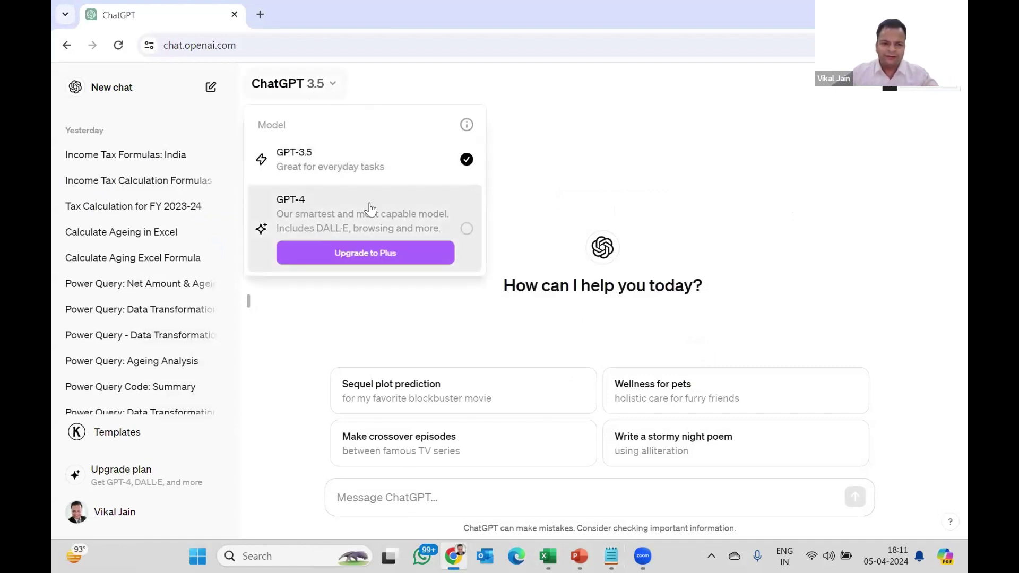
pyautogui.click(536, 216)
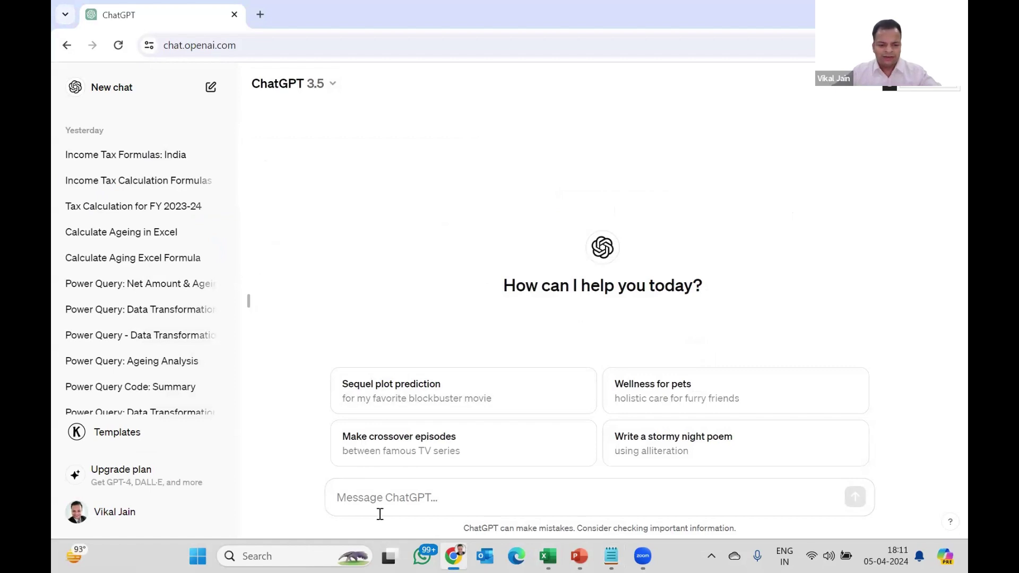
pyautogui.click(387, 496)
pyautogui.hotkey('ctrl', 'v')
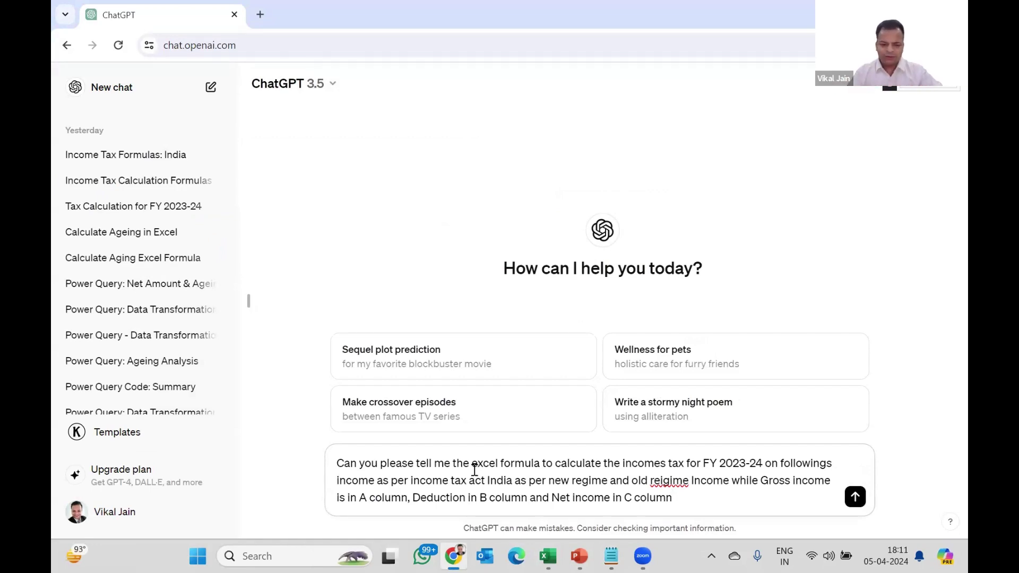
pyautogui.hotkey('shift', 'Return')
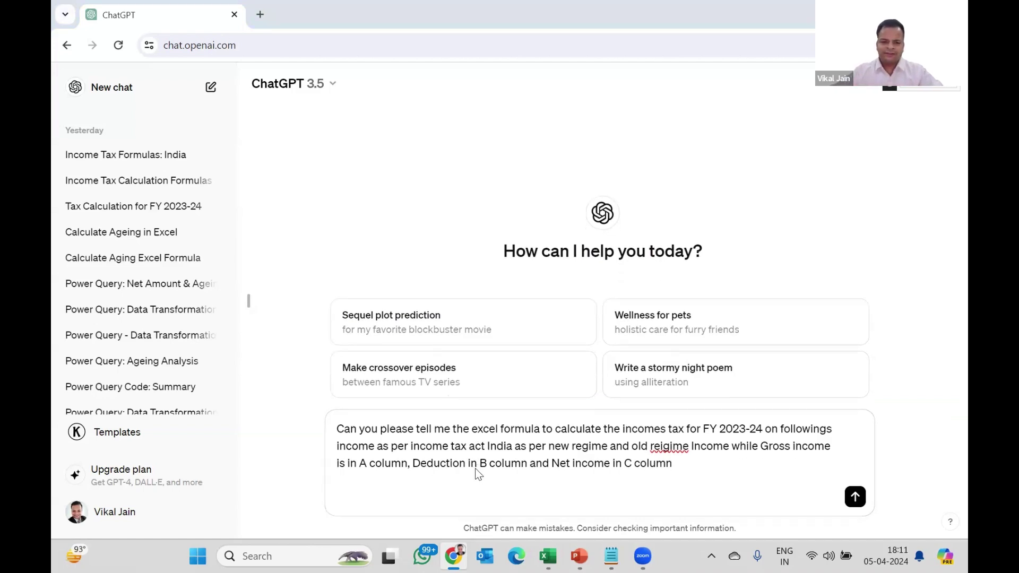
# - Copy the income table A1:C13 from the Excel sheet, append it to the ChatGPT prompt and send the message
pyautogui.hotkey('alt', 'Tab')
pyautogui.hotkey('alt', 'Tab')
pyautogui.moveTo(114, 212); pyautogui.dragTo(226, 384)
pyautogui.hotkey('ctrl', 'c')
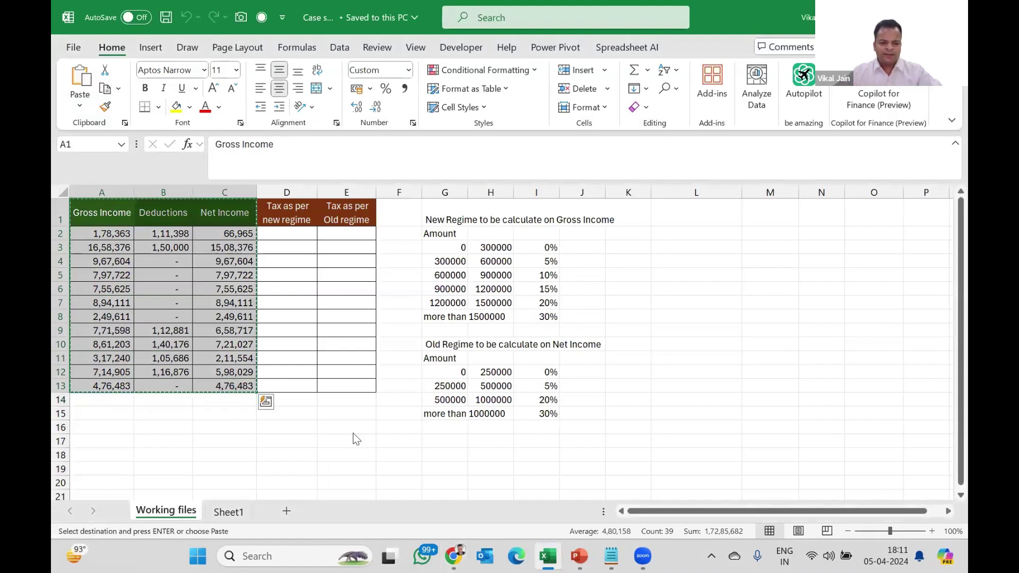
pyautogui.hotkey('alt', 'Tab')
pyautogui.hotkey('ctrl', 'v')
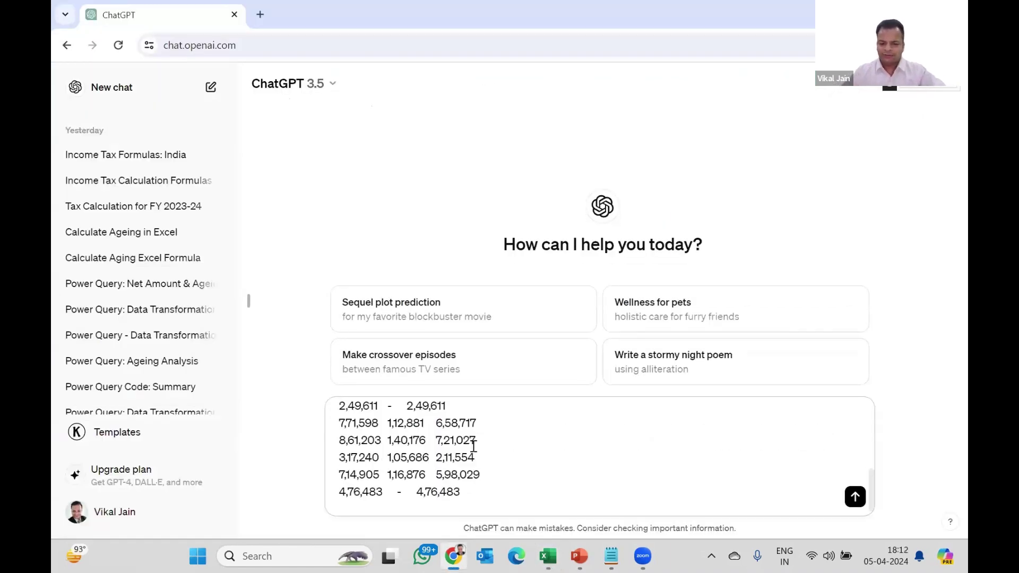
pyautogui.press('Return')
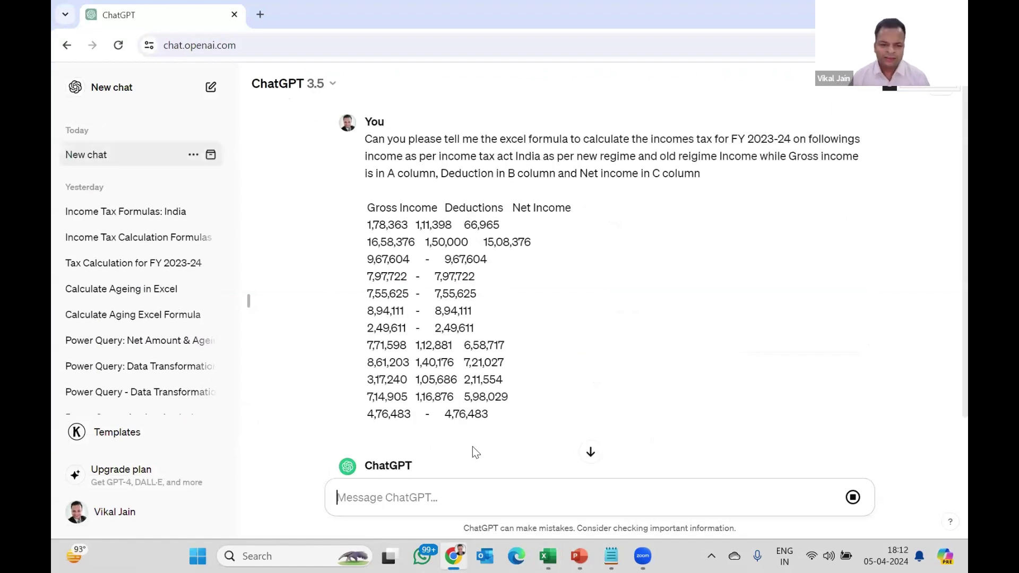
# - Copy the old tax regime formula from ChatGPT's answer and switch back to the Excel workbook
pyautogui.scroll(-4, 583, 347)
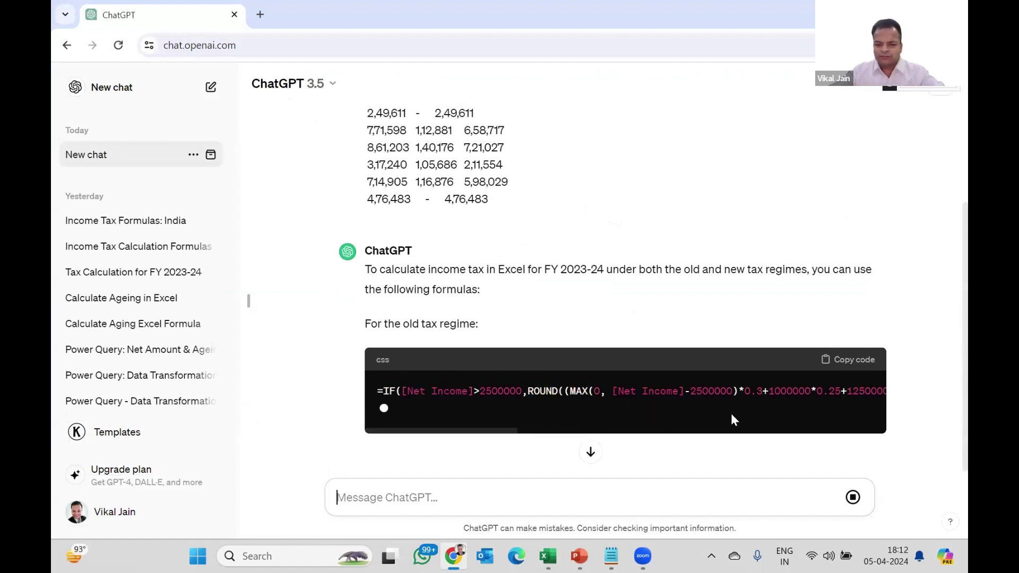
pyautogui.click(844, 363)
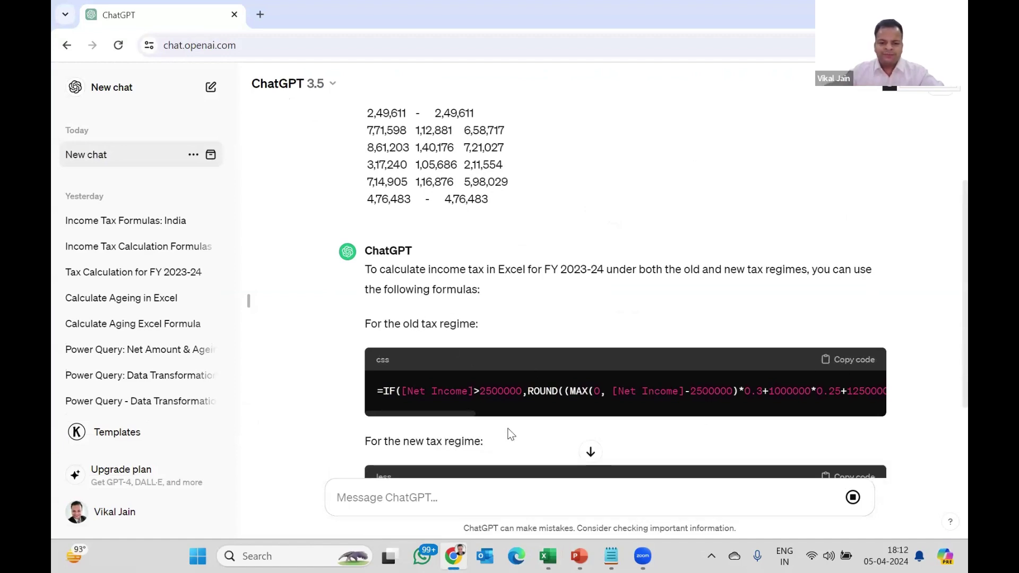
pyautogui.hotkey('alt', 'Tab')
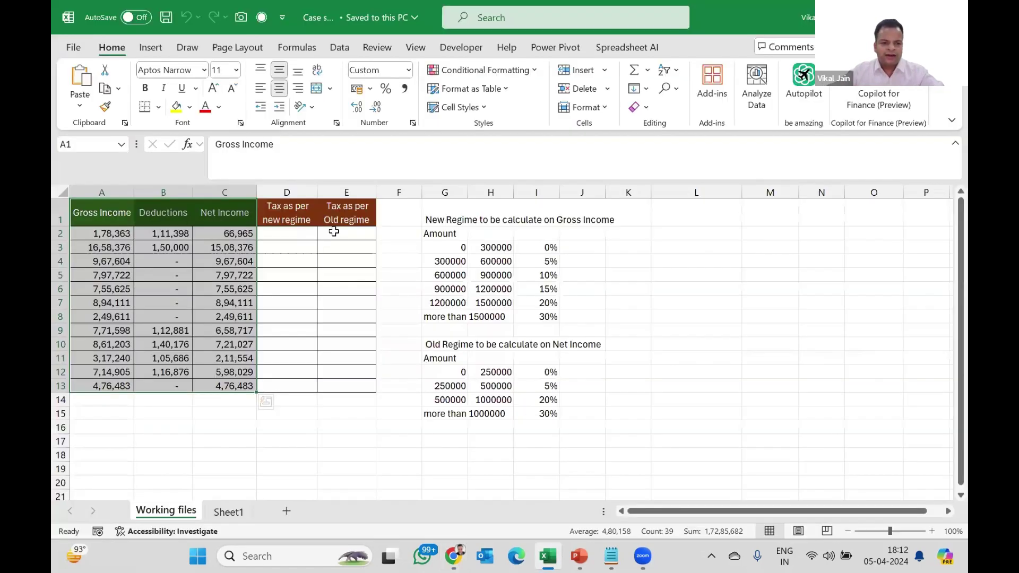
pyautogui.click(335, 232)
pyautogui.hotkey('ctrl', 'v')
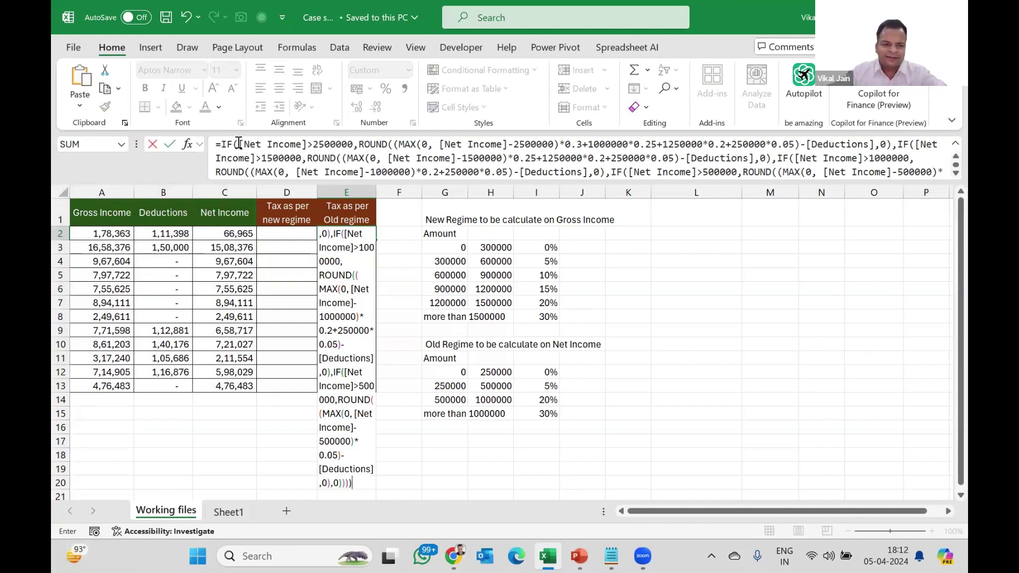
pyautogui.moveTo(239, 144); pyautogui.dragTo(310, 144)
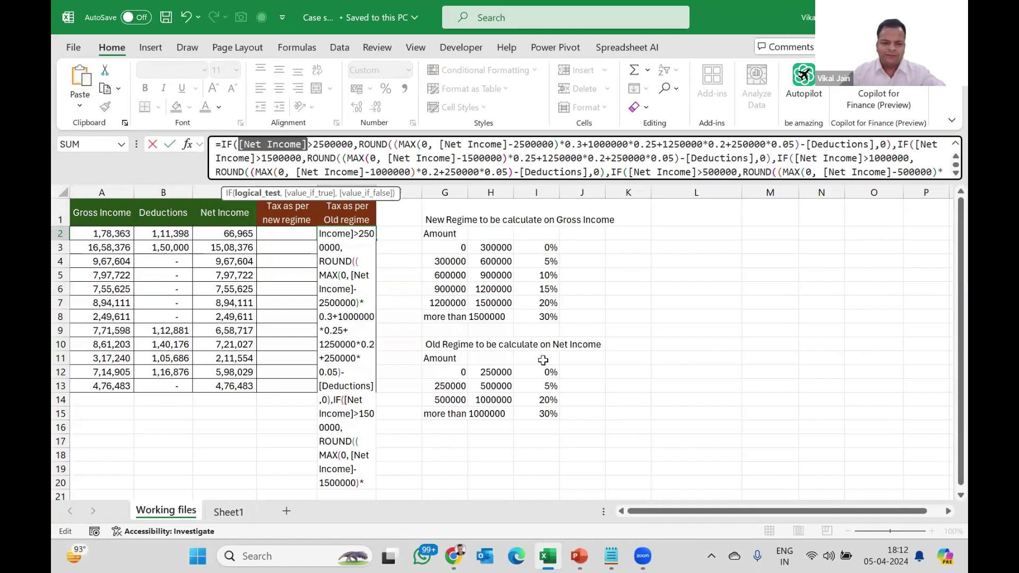
pyautogui.press('F9')
pyautogui.press('Return')
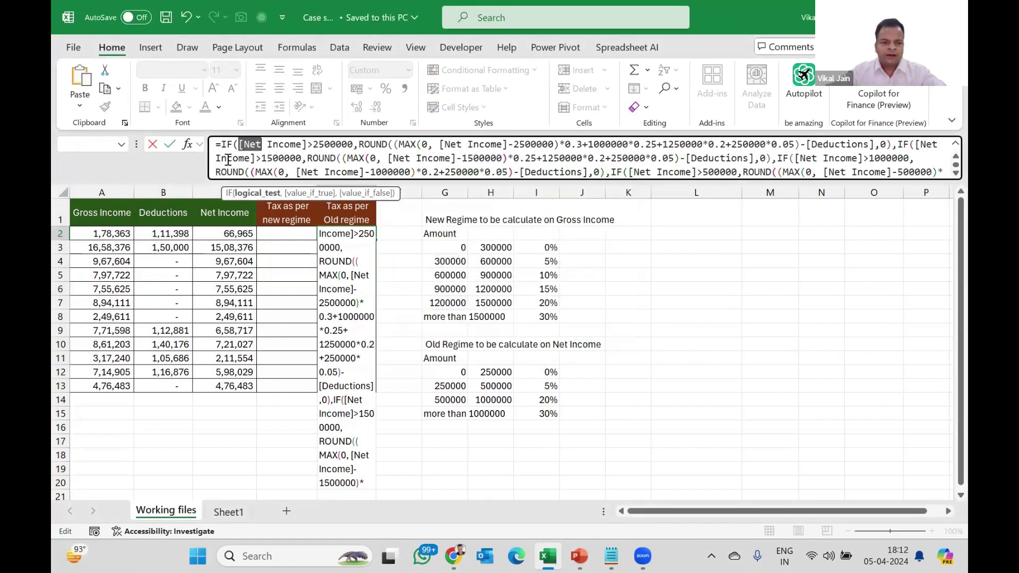
pyautogui.click(455, 373)
pyautogui.press('Escape')
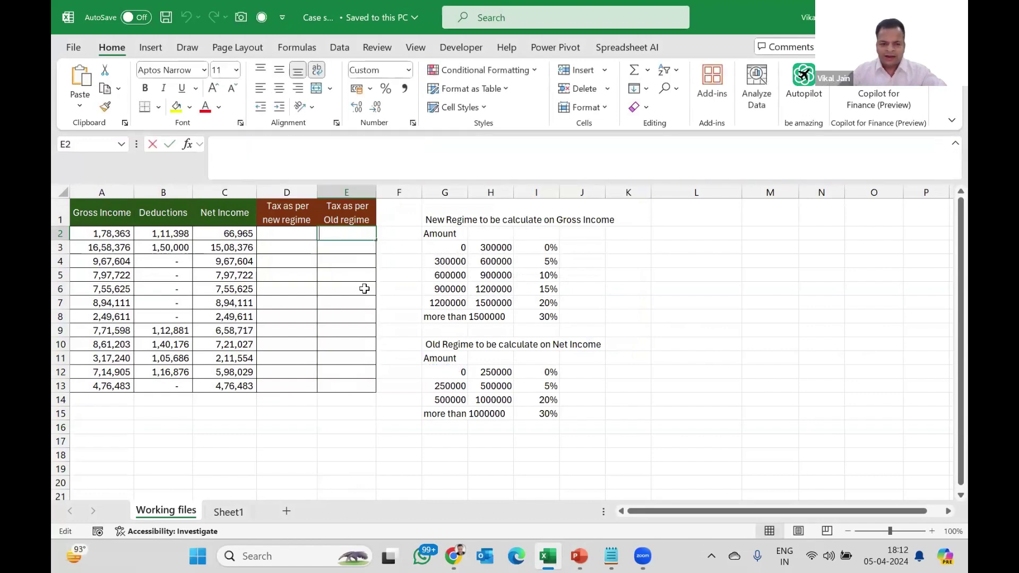
# - Paste the old regime formula into cell E2 and try to replace every [Net Income] in it with c2
pyautogui.hotkey('ctrl', 'v')
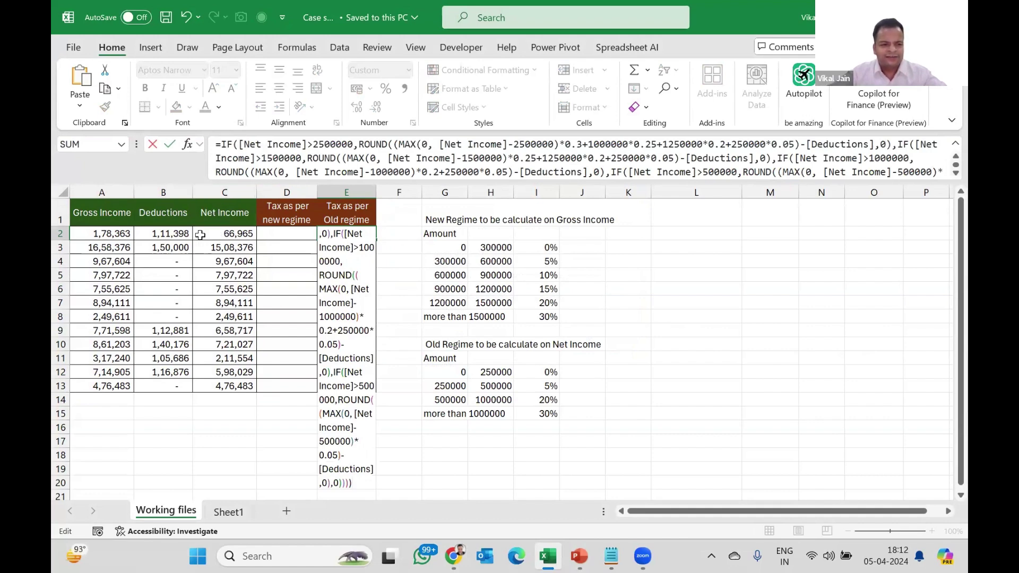
pyautogui.moveTo(239, 145); pyautogui.dragTo(308, 145)
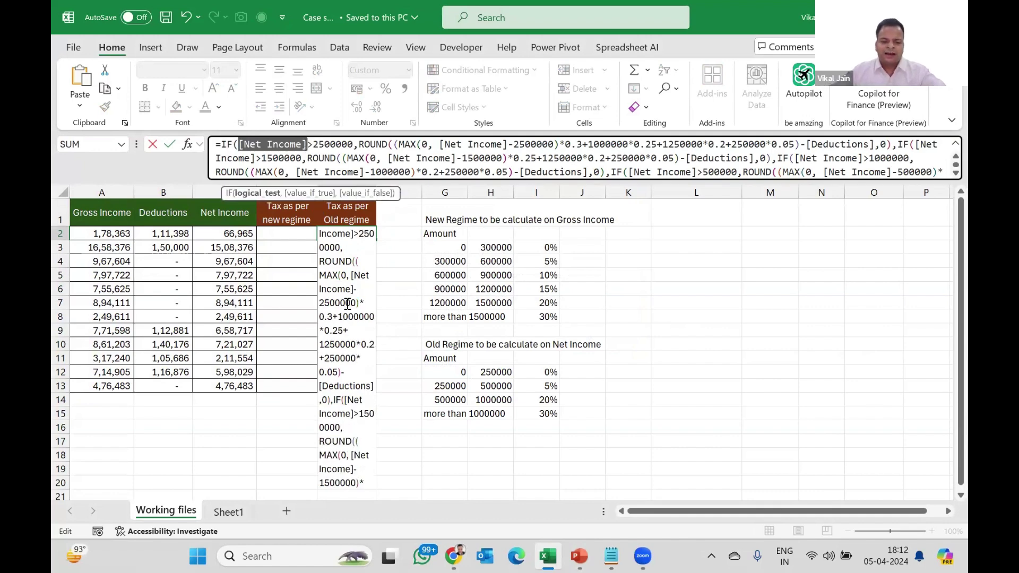
pyautogui.hotkey('ctrl', 'h')
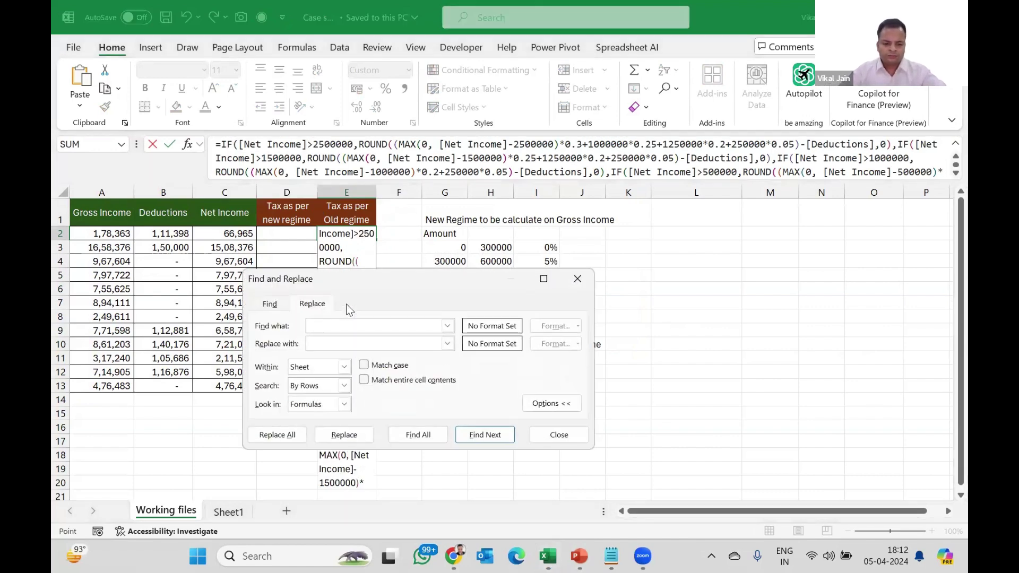
pyautogui.hotkey('ctrl', 'v')
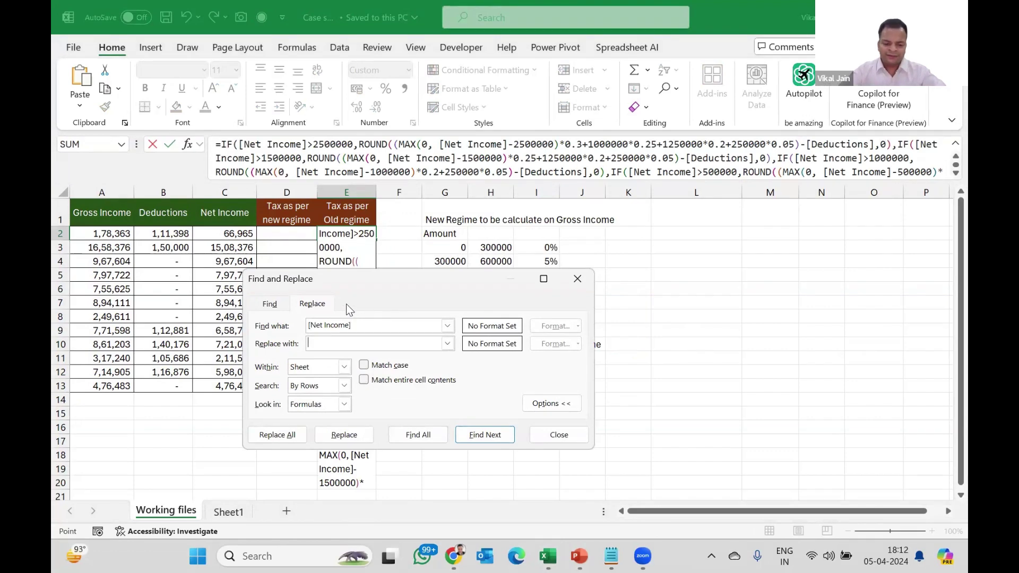
pyautogui.press('Tab')
pyautogui.write('c2')
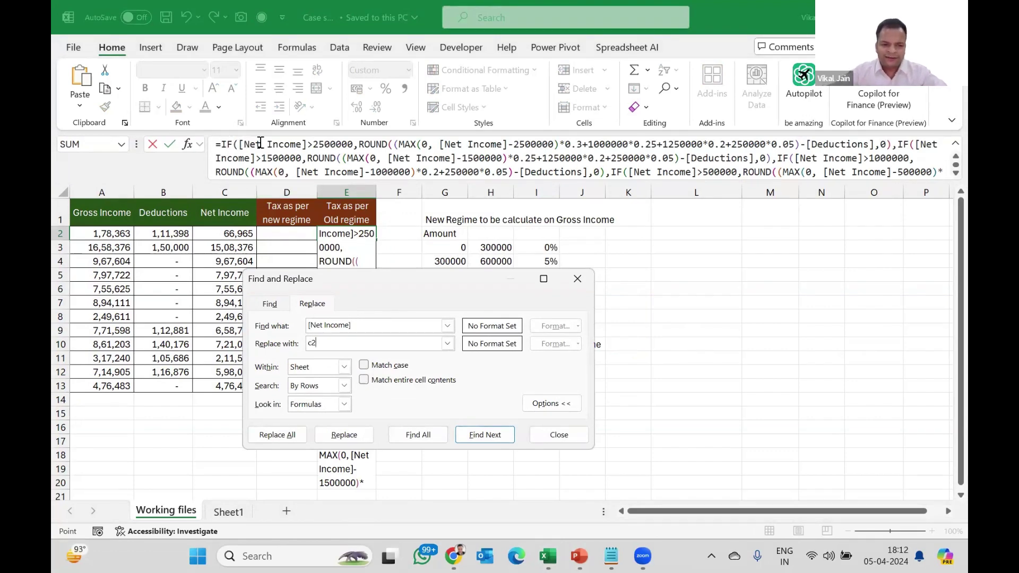
pyautogui.click(289, 435)
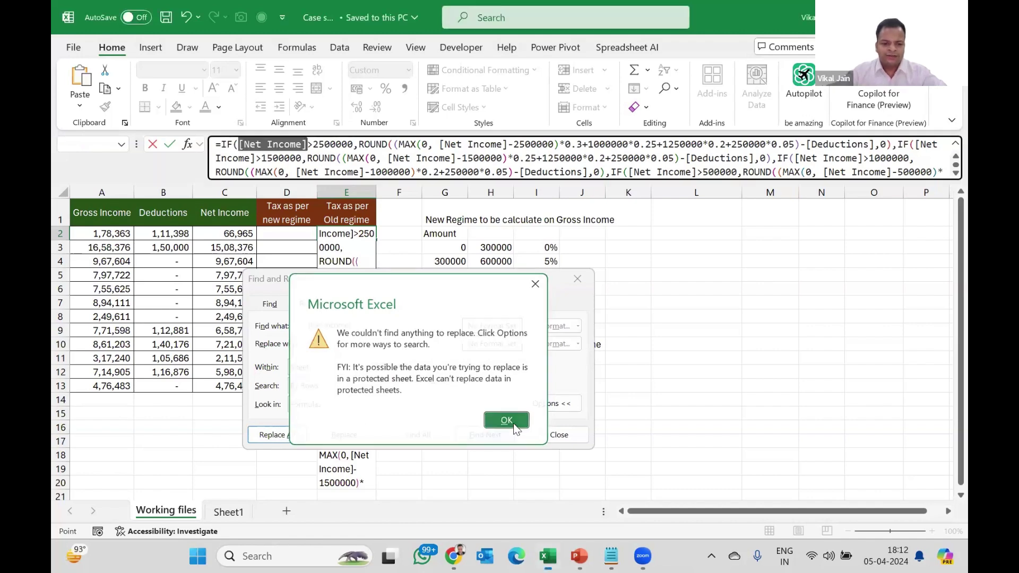
pyautogui.click(513, 423)
pyautogui.click(557, 435)
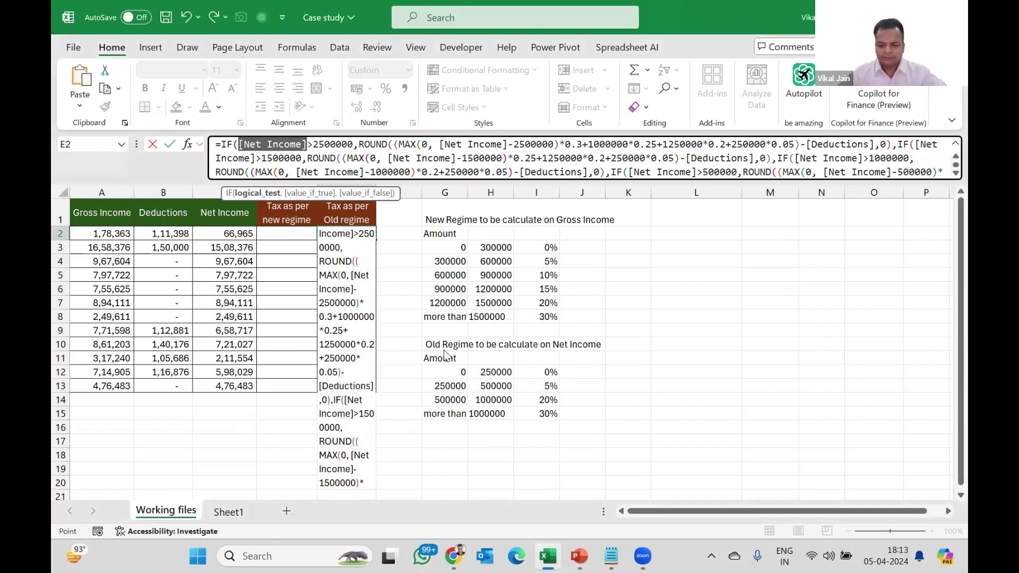
# - Store the formula in E2 as text by putting an apostrophe in front of it
pyautogui.press('Return')
pyautogui.press('Return')
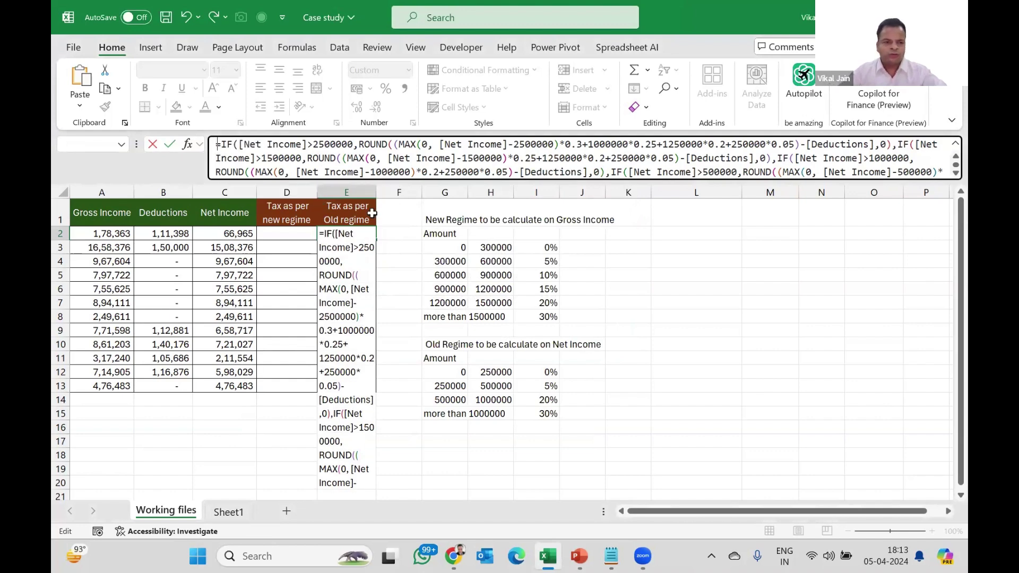
pyautogui.write("'")
pyautogui.press('Return')
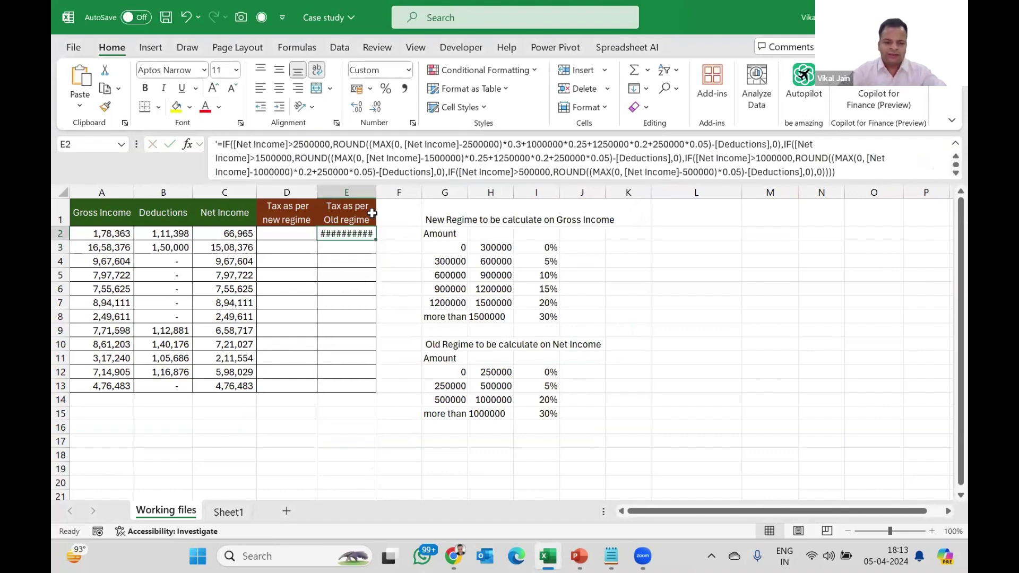
# - Replace all [Net Income] references in the E2 formula text with c2
pyautogui.hotkey('ctrl', 'h')
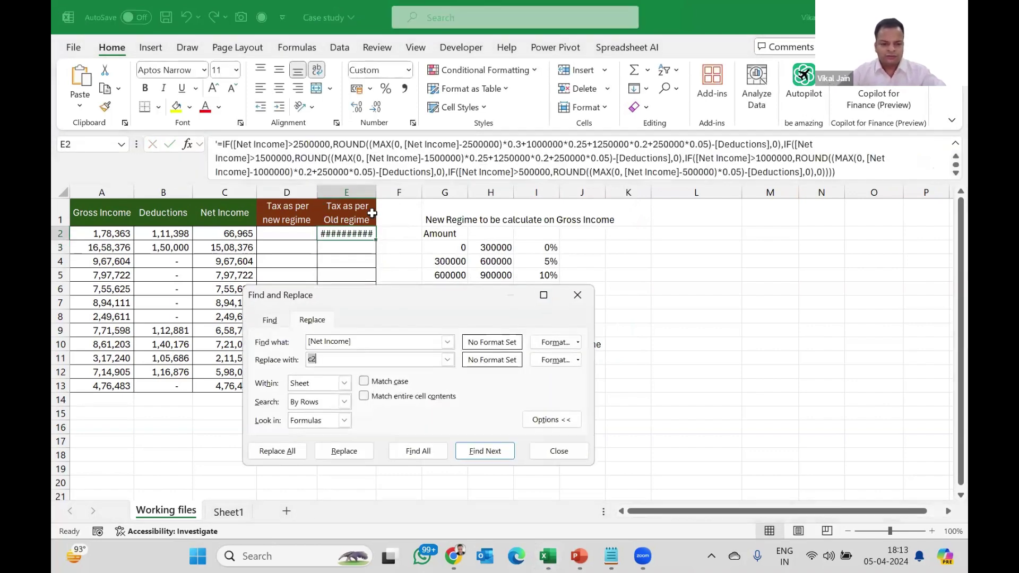
pyautogui.click(289, 452)
pyautogui.click(507, 413)
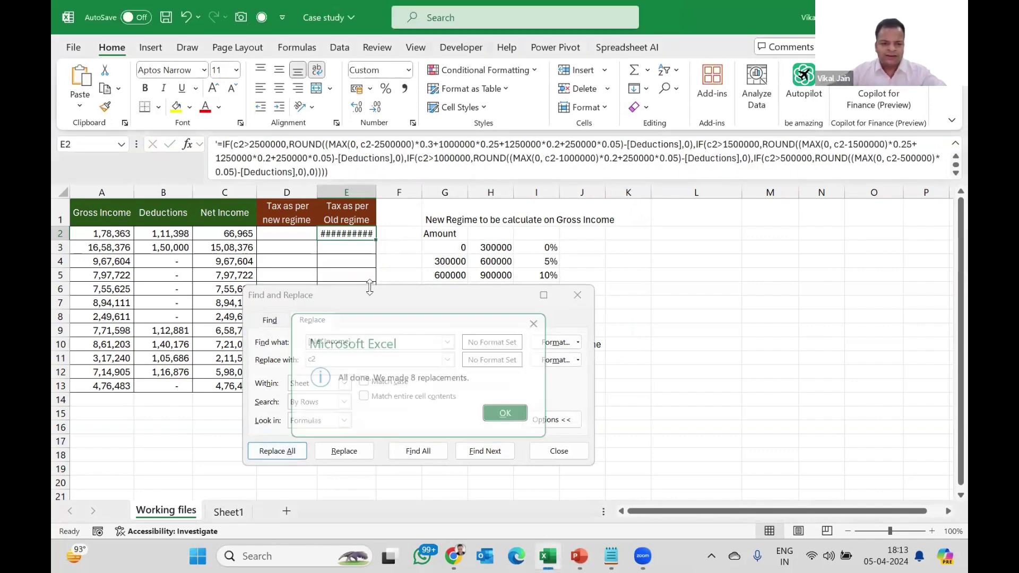
# - Try to turn the E2 text into a live formula by removing its leading apostrophe, then cancel the edit
pyautogui.click(578, 295)
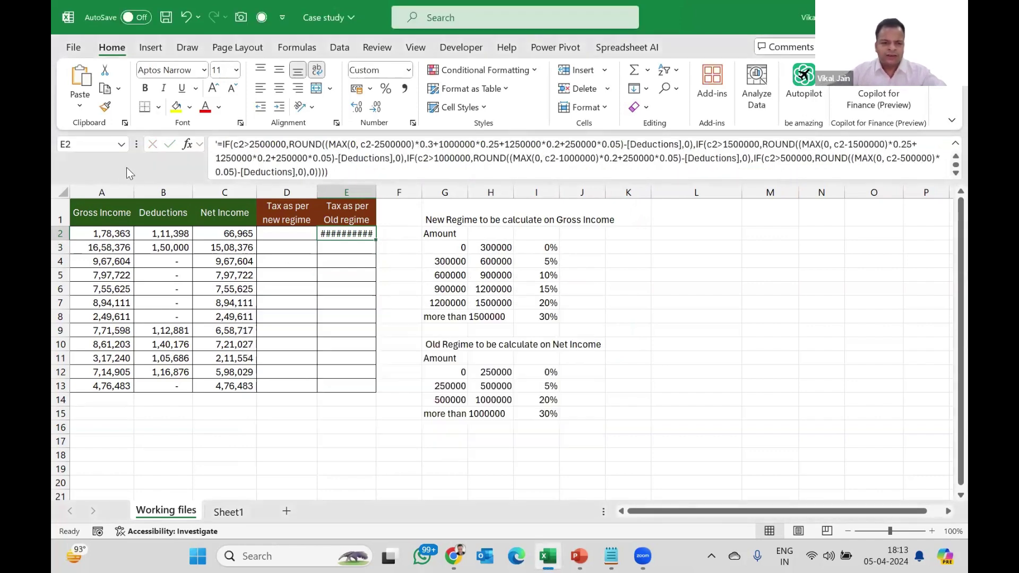
pyautogui.click(214, 143)
pyautogui.write("'")
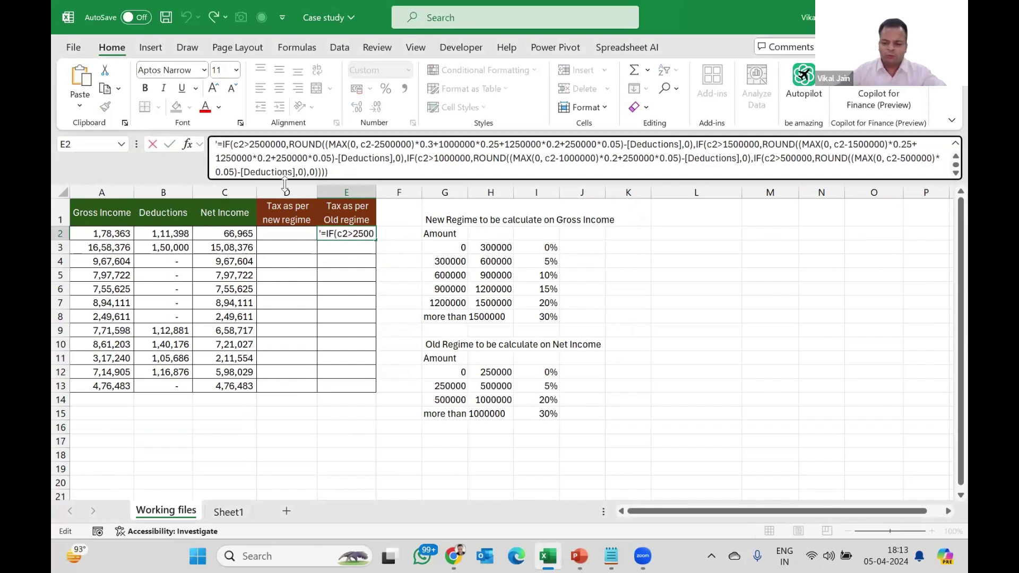
pyautogui.press('BackSpace')
pyautogui.press('Return')
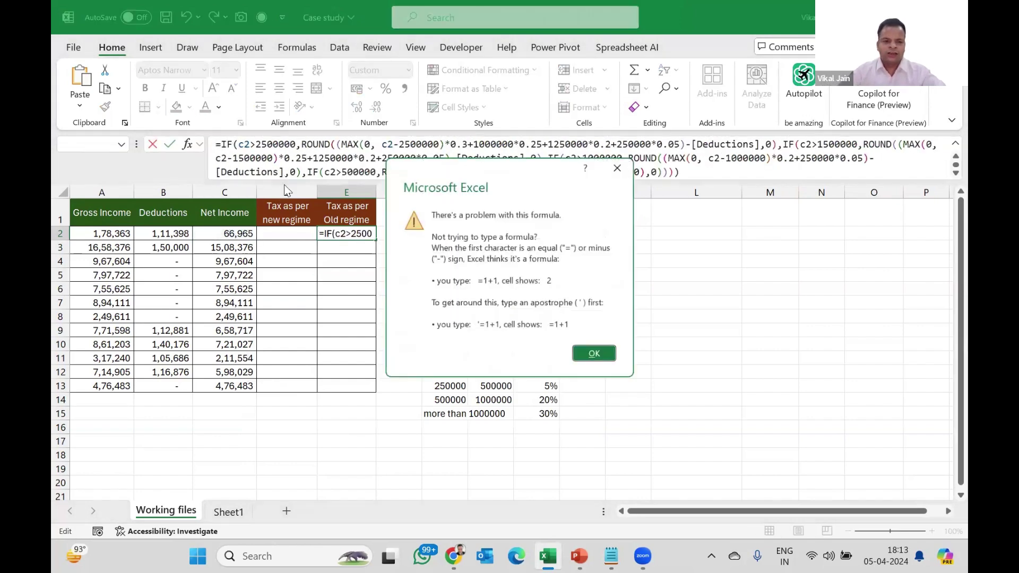
pyautogui.press('Return')
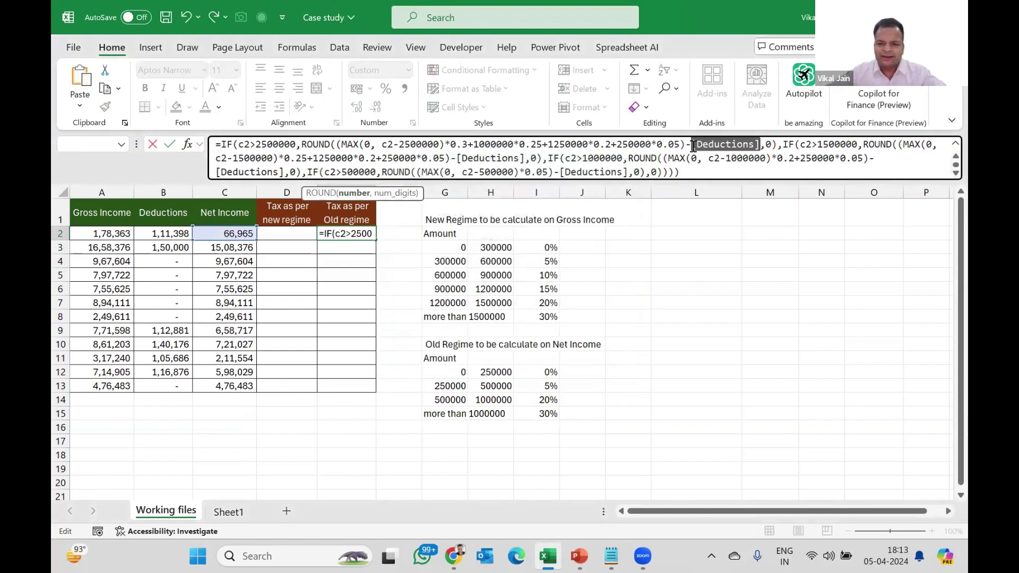
pyautogui.press('Escape')
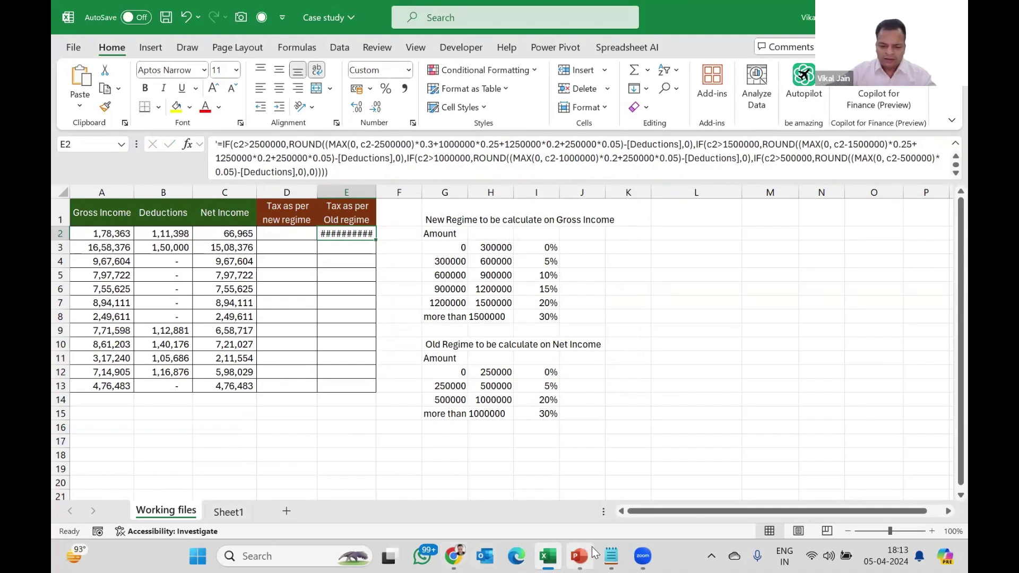
# - Switch to the PowerPoint presentation and view slide 6 and the "What to do Next ?" slide
pyautogui.click(579, 556)
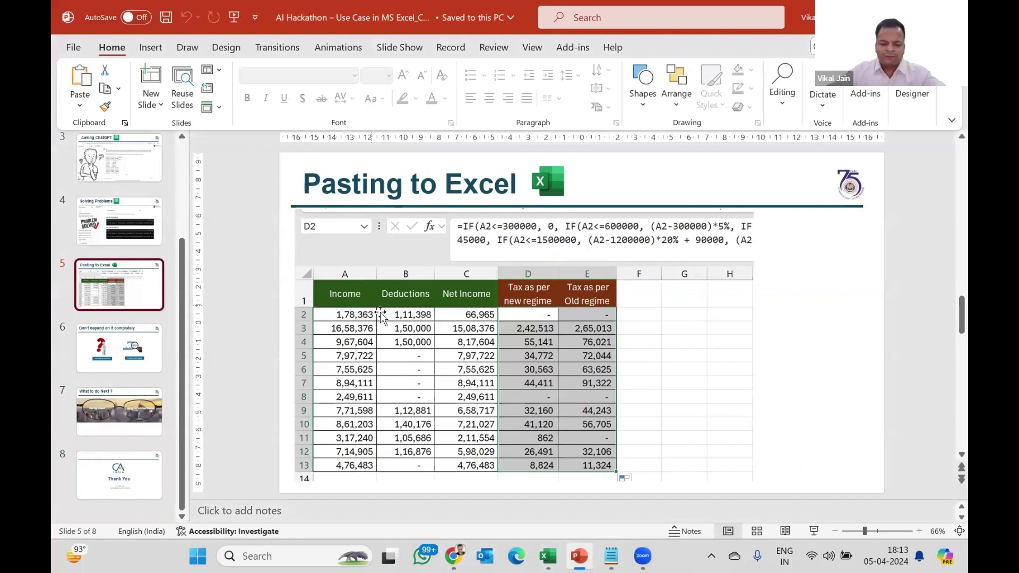
pyautogui.click(155, 350)
pyautogui.click(161, 409)
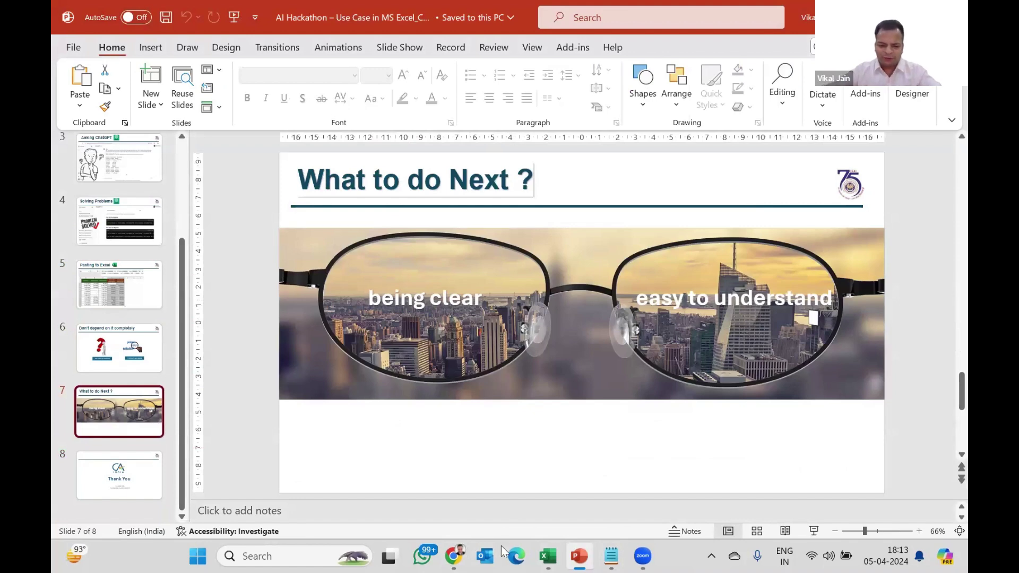
# - Switch to ChatGPT and send the follow-up message "I need cell references not column name"
pyautogui.click(459, 504)
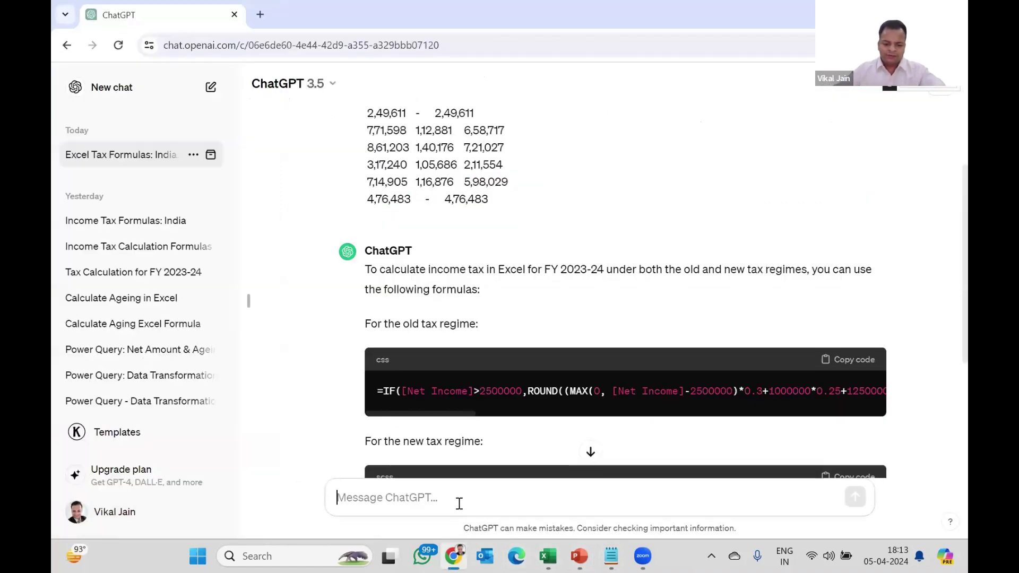
pyautogui.write('I need')
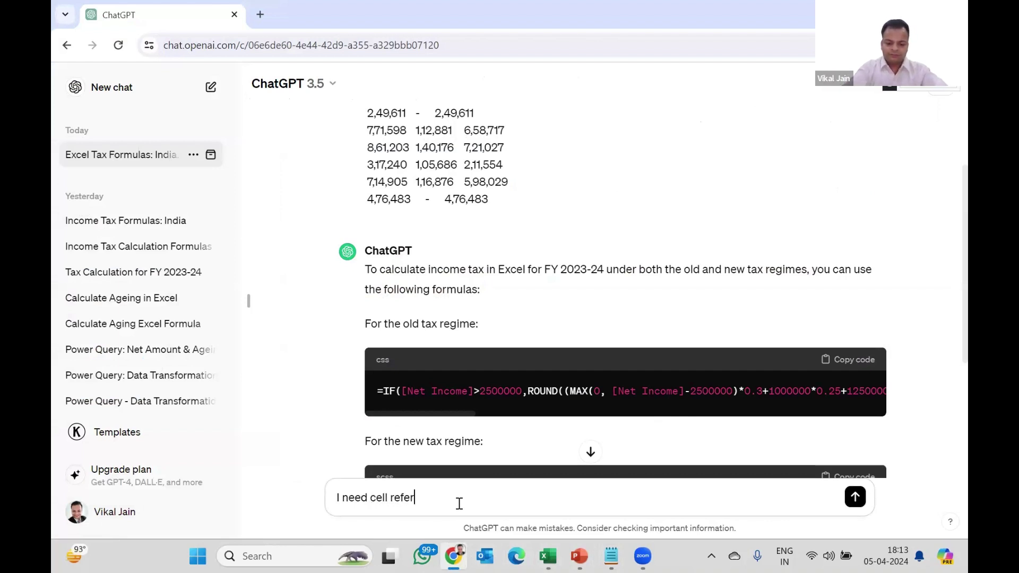
pyautogui.write('cell referenced ')
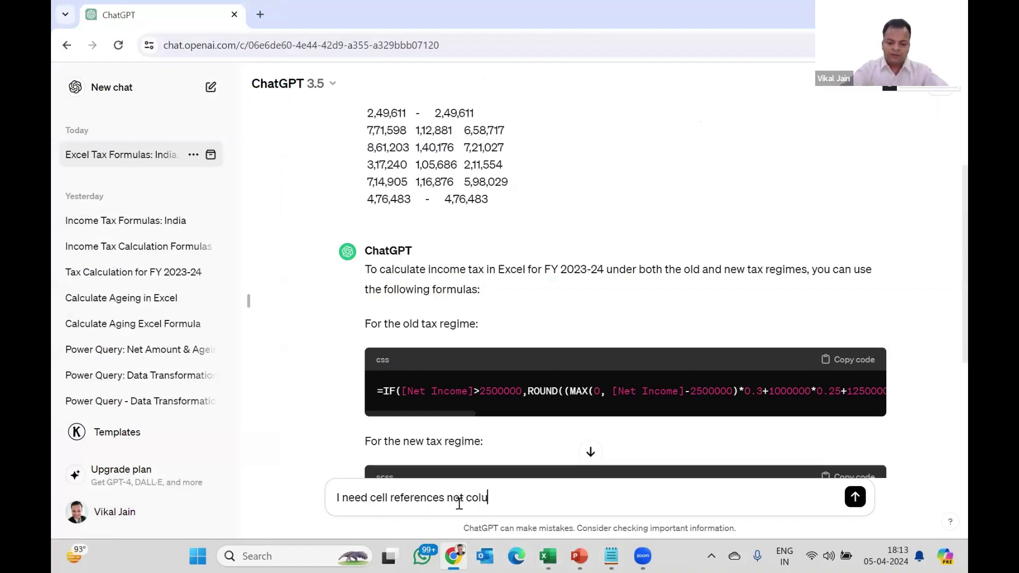
pyautogui.write('not column name')
pyautogui.press('Return')
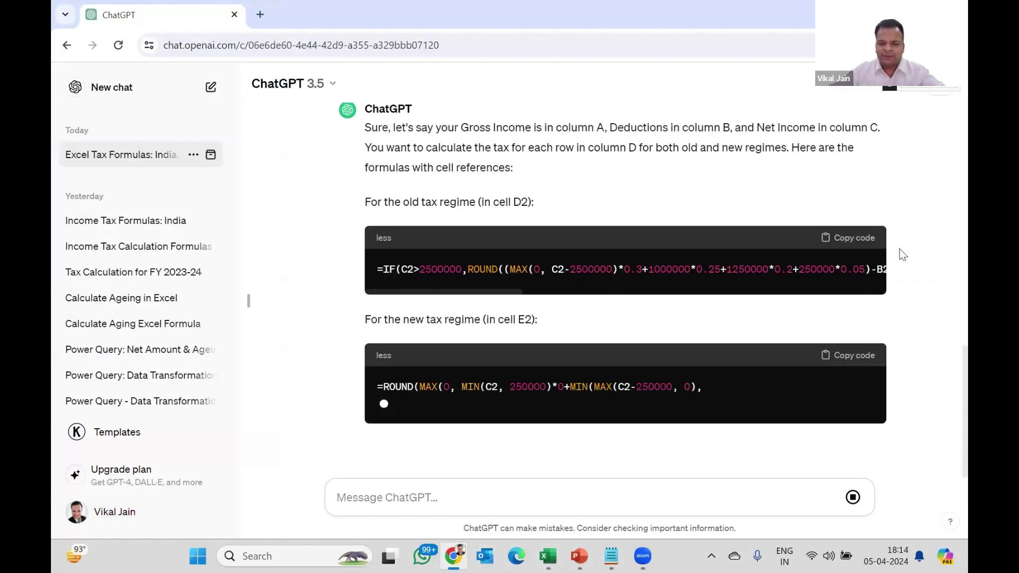
# - Copy the old tax regime formula with cell references from ChatGPT's new answer and switch to the Excel workbook
pyautogui.click(848, 233)
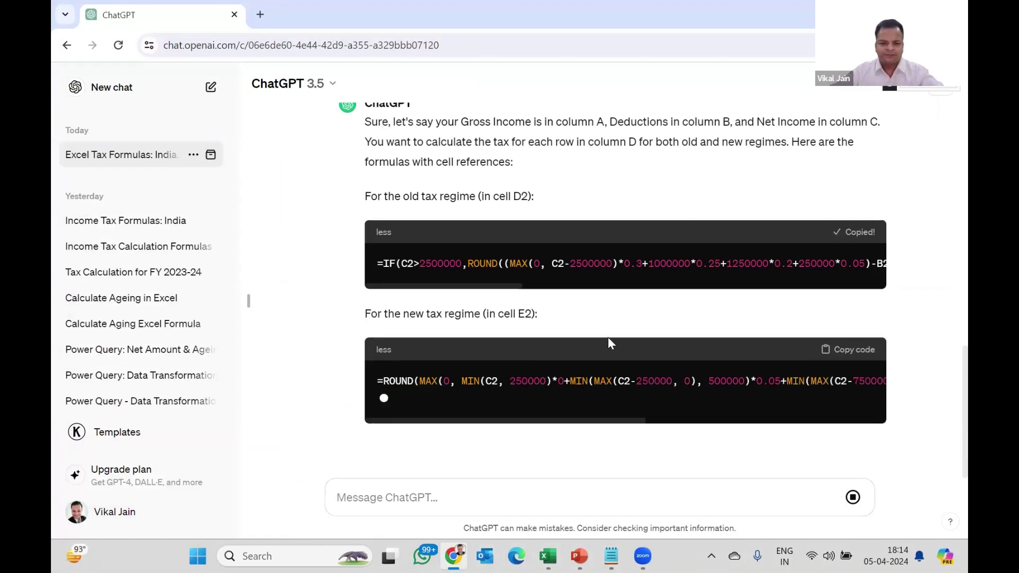
pyautogui.hotkey('alt', 'Tab')
pyautogui.hotkey('alt', 'Tab')
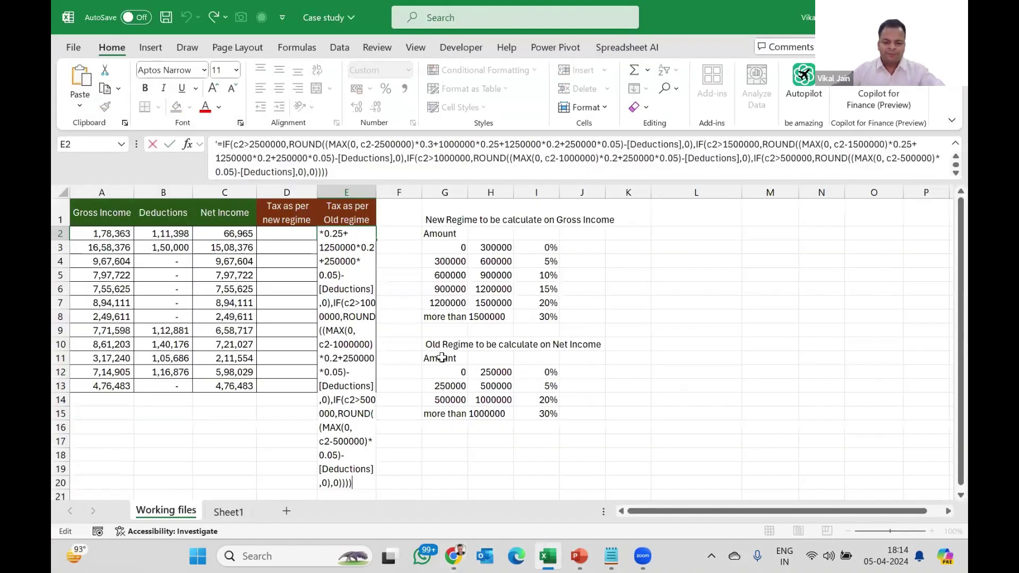
# - Replace the text in E2 with the copied old regime formula and fill it down to E13
pyautogui.hotkey('shift', 'Up')
pyautogui.hotkey('shift', 'Up')
pyautogui.hotkey('shift', 'Up')
pyautogui.hotkey('shift', 'Up')
pyautogui.hotkey('shift', 'Up')
pyautogui.hotkey('shift', 'Up')
pyautogui.hotkey('shift', 'Up')
pyautogui.hotkey('shift', 'Up')
pyautogui.hotkey('shift', 'Up')
pyautogui.hotkey('shift', 'Up')
pyautogui.hotkey('shift', 'Up')
pyautogui.hotkey('shift', 'Up')
pyautogui.hotkey('shift', 'Up')
pyautogui.hotkey('shift', 'Up')
pyautogui.hotkey('shift', 'Up')
pyautogui.hotkey('shift', 'Up')
pyautogui.hotkey('shift', 'Up')
pyautogui.hotkey('shift', 'Up')
pyautogui.hotkey('shift', 'Up')
pyautogui.hotkey('shift', 'Up')
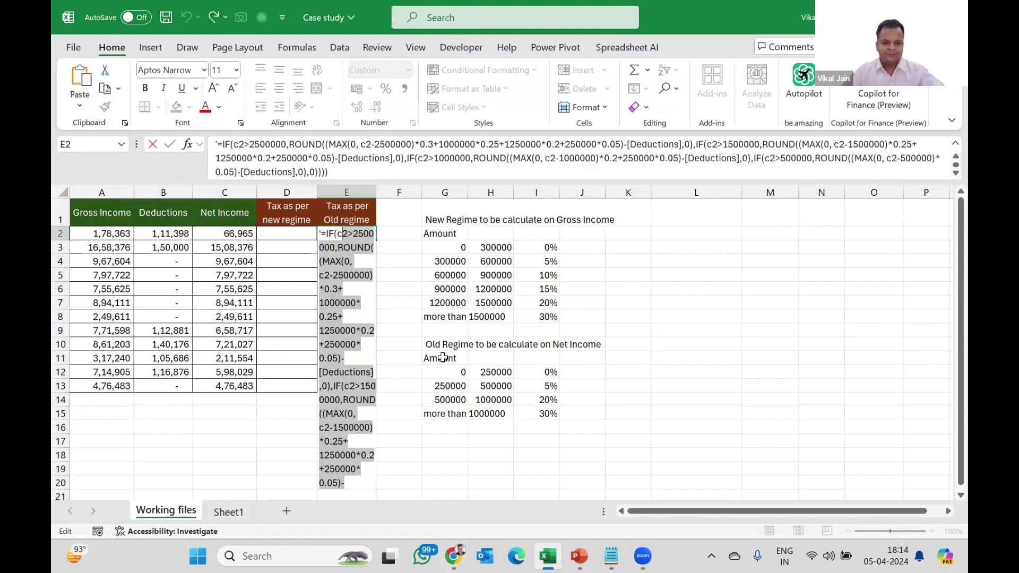
pyautogui.hotkey('shift', 'Home')
pyautogui.write('=IF(C2>2500000,ROUND((MAX(0, C2-2500000)*0.3+1000000*0.25+1250000*0.2+250000*0.05)-[Deductions],0),IF(C2>1500000,ROUND((MAX(0, C2-1500000)*0.25+1250000*0.2+250000*0.05)-[Deductions],0),IF(C2>1000000,ROUND((MAX(0, C2-1000000)*0.2+250000*0.05)-[Deductions],0),IF(C2>500000,ROUND((MAX(0, C2-500000)*0.05)-[Deductions],0),0))))')
pyautogui.press('Return')
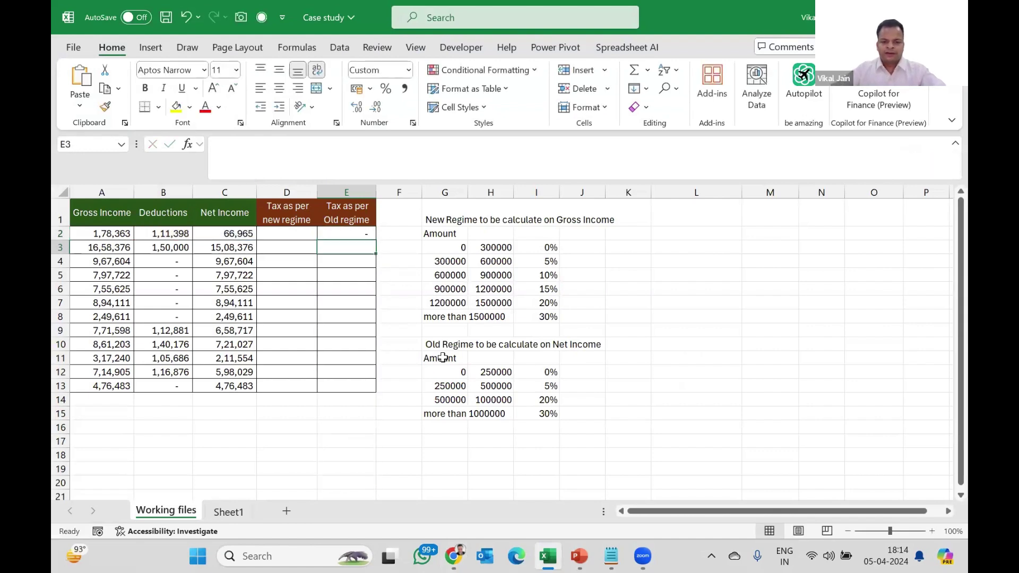
pyautogui.click(371, 238)
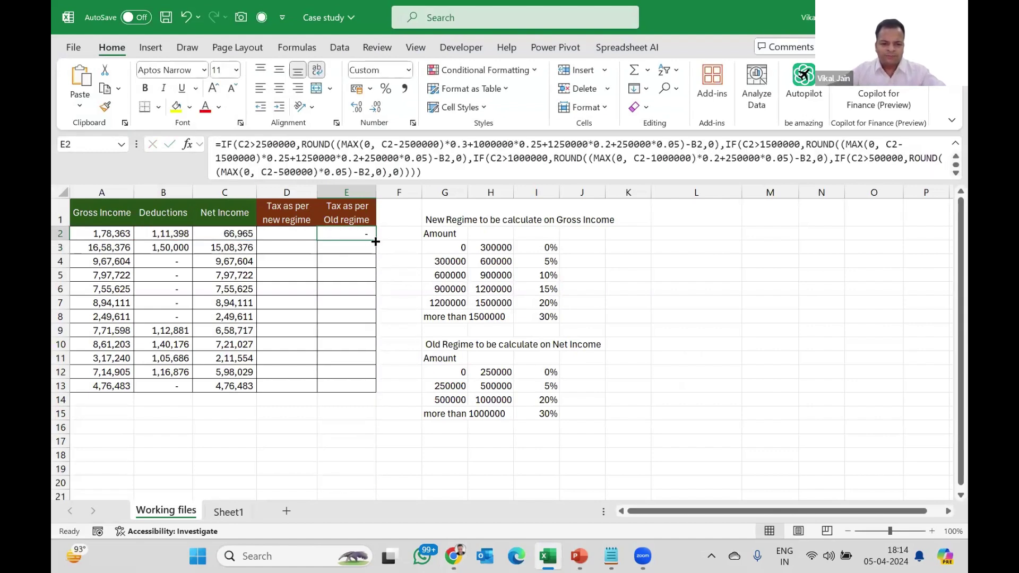
pyautogui.moveTo(376, 242); pyautogui.dragTo(369, 392)
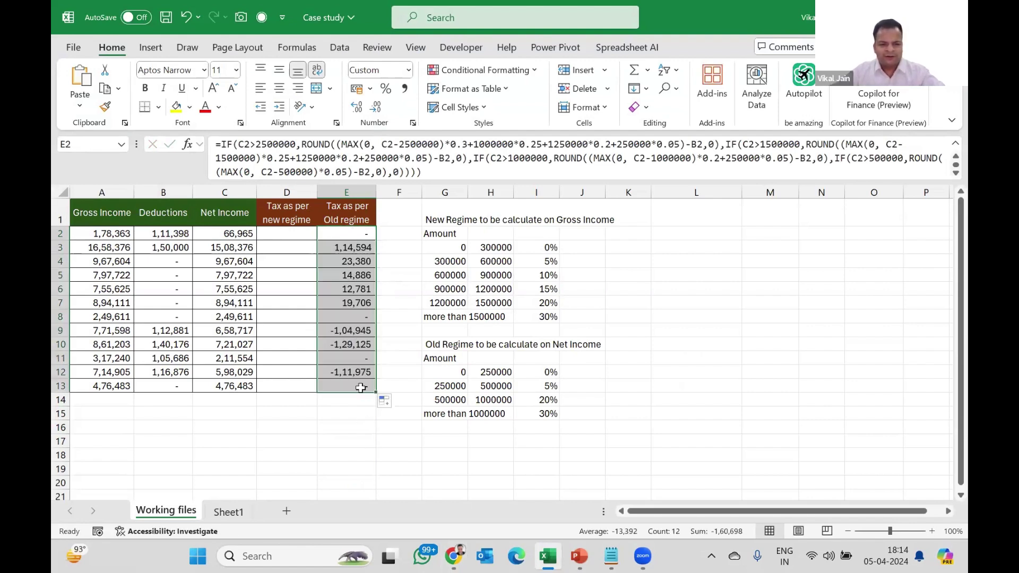
# - Copy the new tax regime formula from ChatGPT's answer and return to the Excel workbook
pyautogui.hotkey('alt', 'Tab')
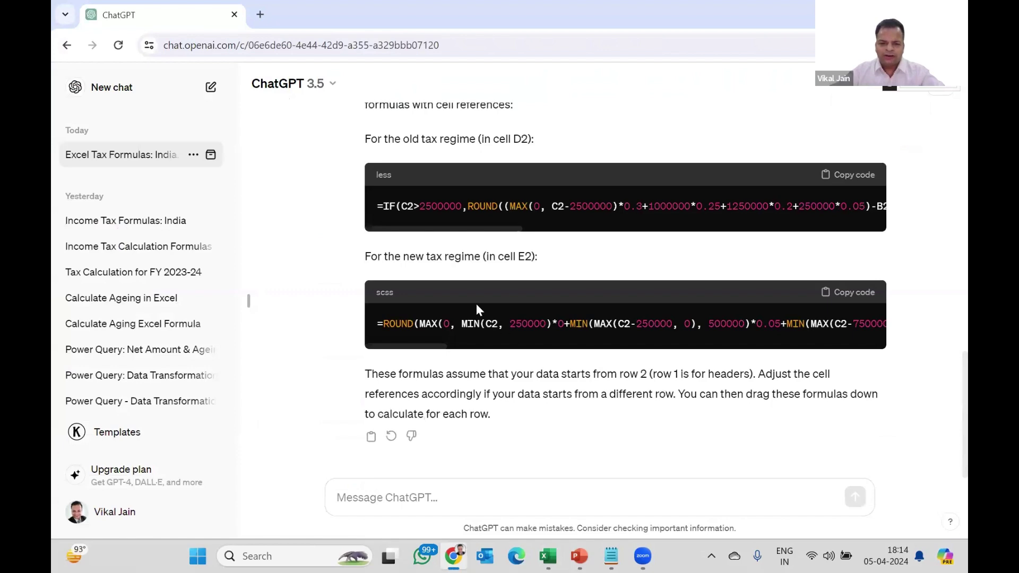
pyautogui.click(848, 293)
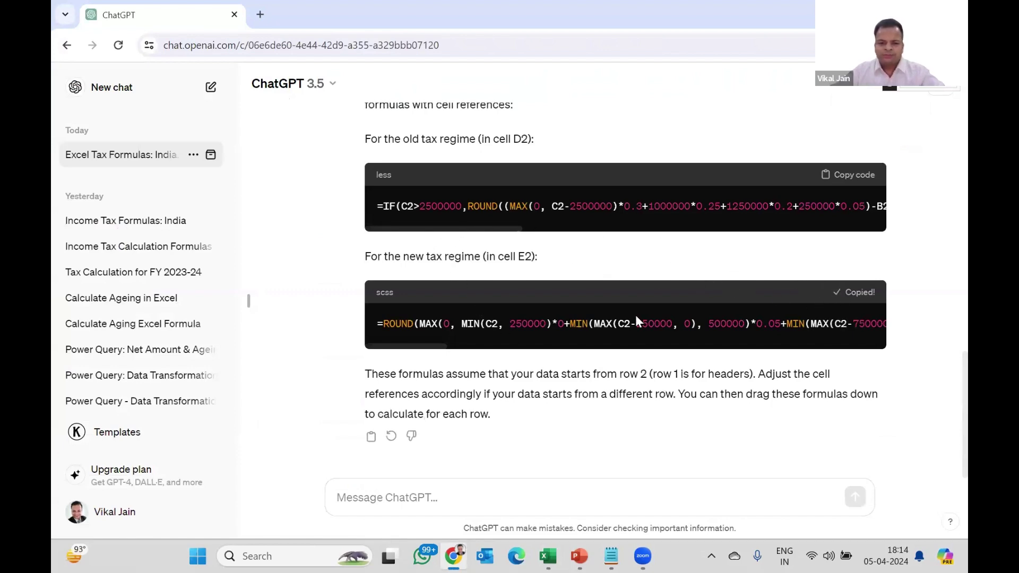
pyautogui.hotkey('alt', 'Tab')
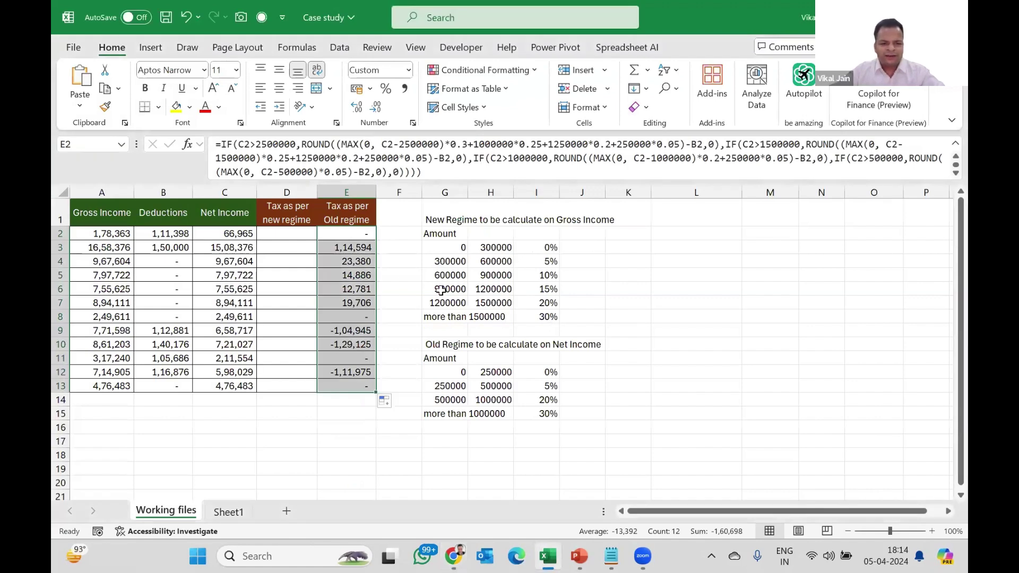
# - Check in ChatGPT's answer which cell the old tax regime formula is meant for, and return to Excel
pyautogui.hotkey('alt', 'Tab')
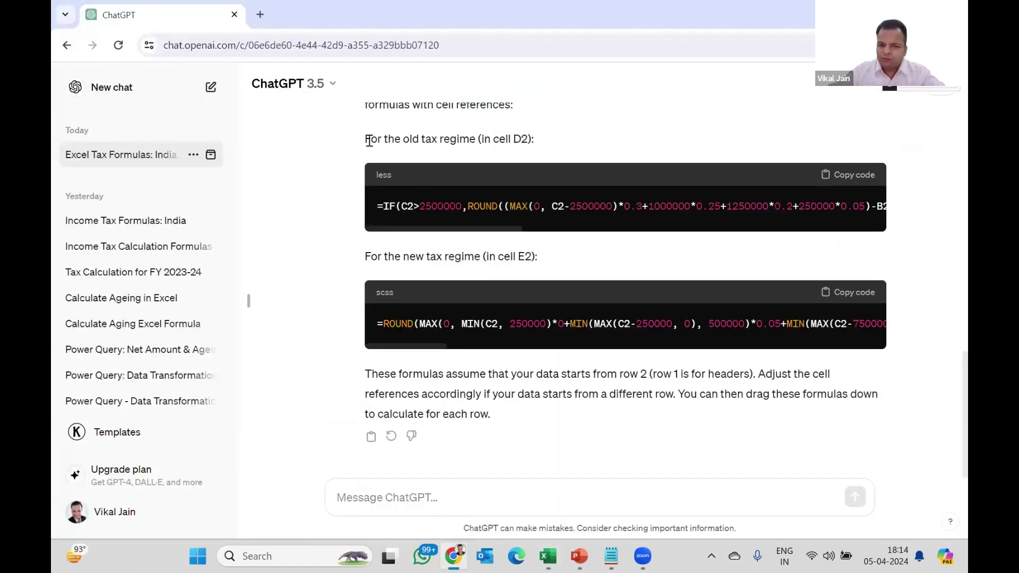
pyautogui.moveTo(366, 139); pyautogui.dragTo(412, 140)
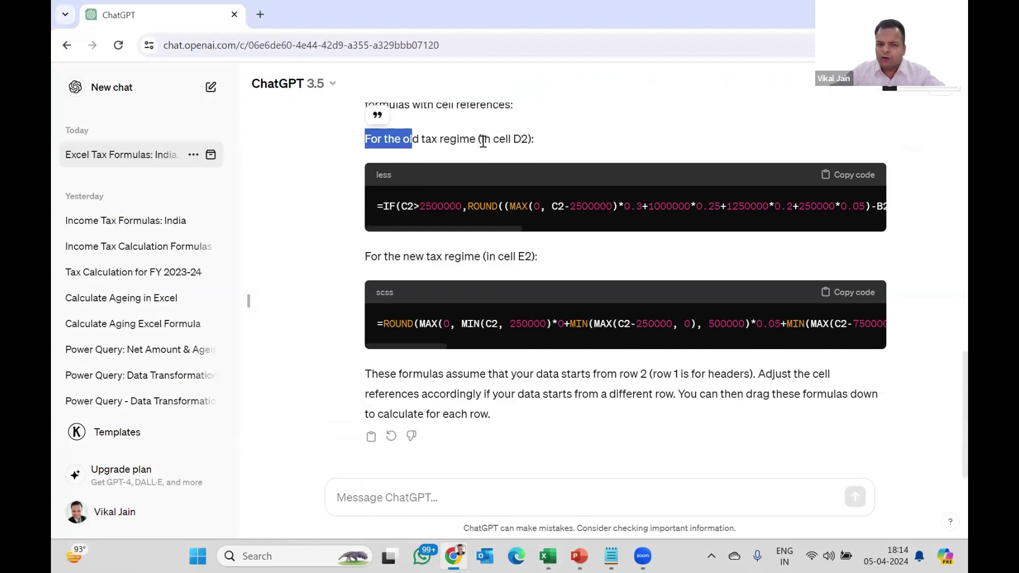
pyautogui.click(519, 176)
pyautogui.hotkey('alt', 'Tab')
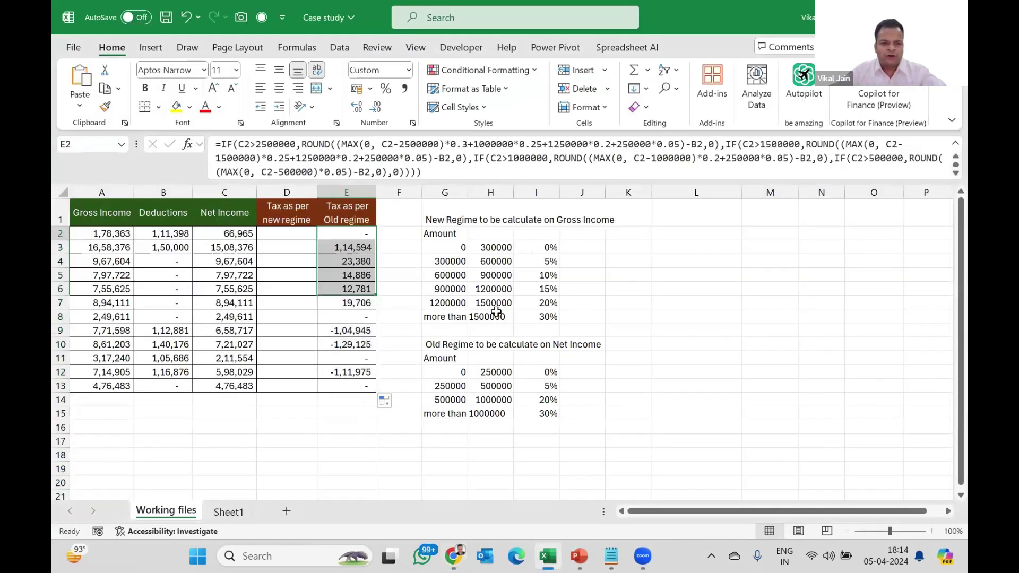
# - Move the old regime formula from E2 to D2 by cutting its full text and pasting it there
pyautogui.press('F2')
pyautogui.hotkey('shift', 'Up')
pyautogui.hotkey('shift', 'Up')
pyautogui.hotkey('shift', 'Up')
pyautogui.hotkey('shift', 'Up')
pyautogui.hotkey('shift', 'Up')
pyautogui.hotkey('shift', 'Up')
pyautogui.hotkey('shift', 'Up')
pyautogui.hotkey('shift', 'Up')
pyautogui.hotkey('shift', 'Up')
pyautogui.hotkey('shift', 'Up')
pyautogui.hotkey('shift', 'Up')
pyautogui.hotkey('shift', 'Up')
pyautogui.hotkey('shift', 'Up')
pyautogui.hotkey('shift', 'Up')
pyautogui.hotkey('shift', 'Up')
pyautogui.hotkey('shift', 'Up')
pyautogui.hotkey('shift', 'Up')
pyautogui.hotkey('shift', 'Up')
pyautogui.hotkey('shift', 'Up')
pyautogui.hotkey('shift', 'Up')
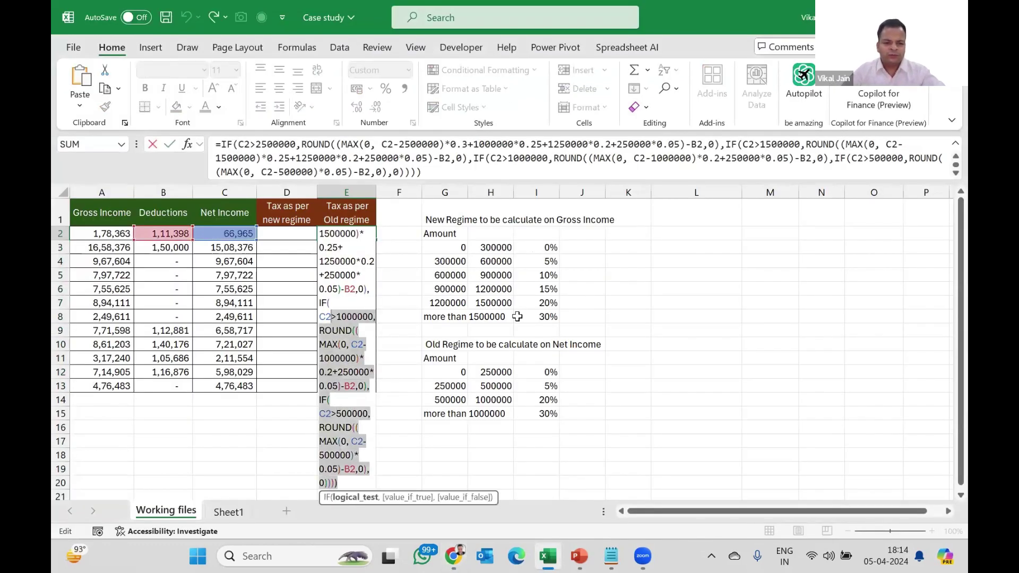
pyautogui.hotkey('shift', 'Up')
pyautogui.hotkey('shift', 'Up')
pyautogui.hotkey('shift', 'Up')
pyautogui.hotkey('ctrl', 'x')
pyautogui.press('Return')
pyautogui.press('Up')
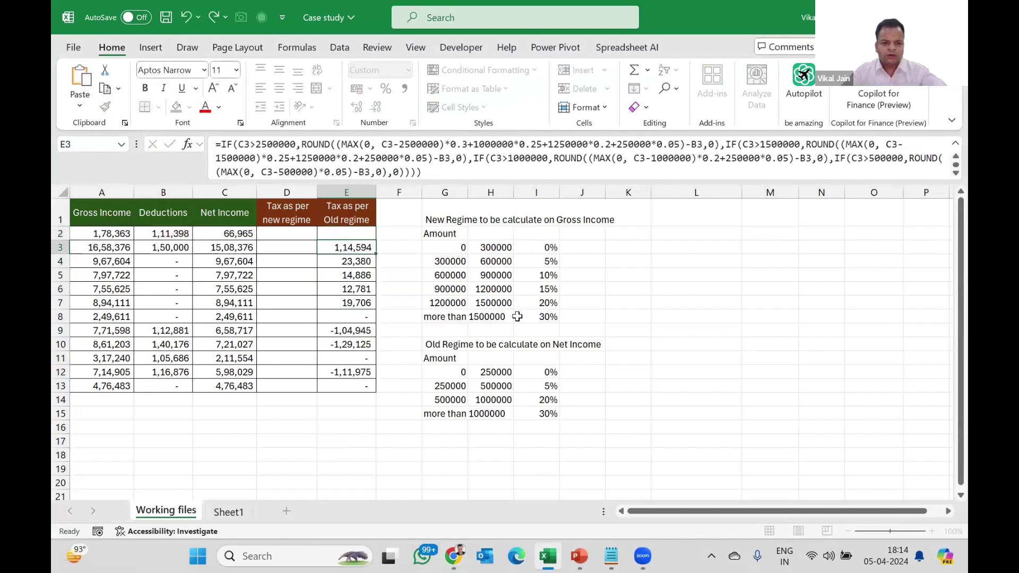
pyautogui.press('Up')
pyautogui.press('Left')
pyautogui.press('Down')
pyautogui.press('F2')
pyautogui.hotkey('ctrl', 'v')
pyautogui.press('Return')
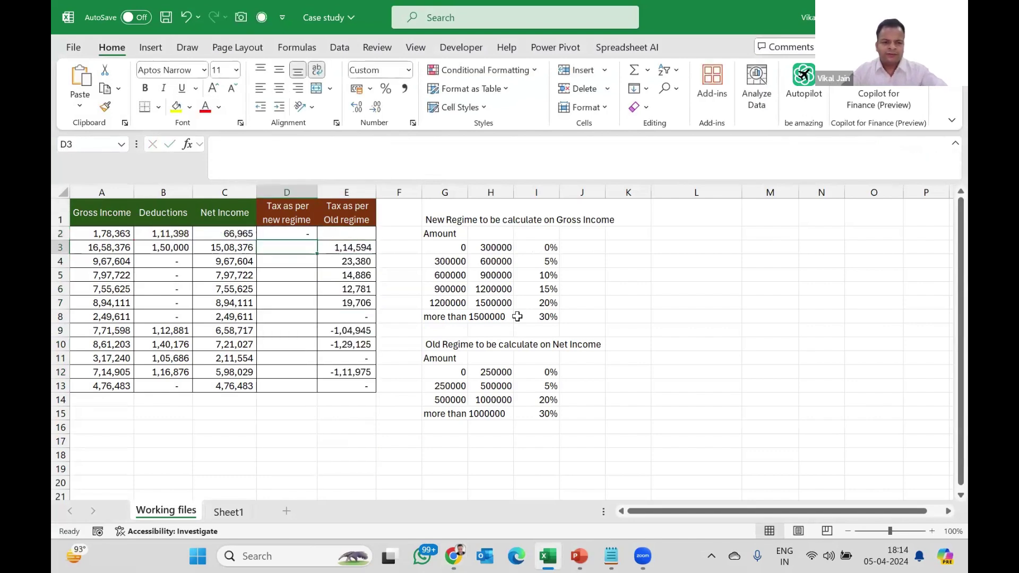
# - Copy the new tax regime formula from ChatGPT's answer and enter it in E2
pyautogui.hotkey('alt', 'Tab')
pyautogui.click(853, 295)
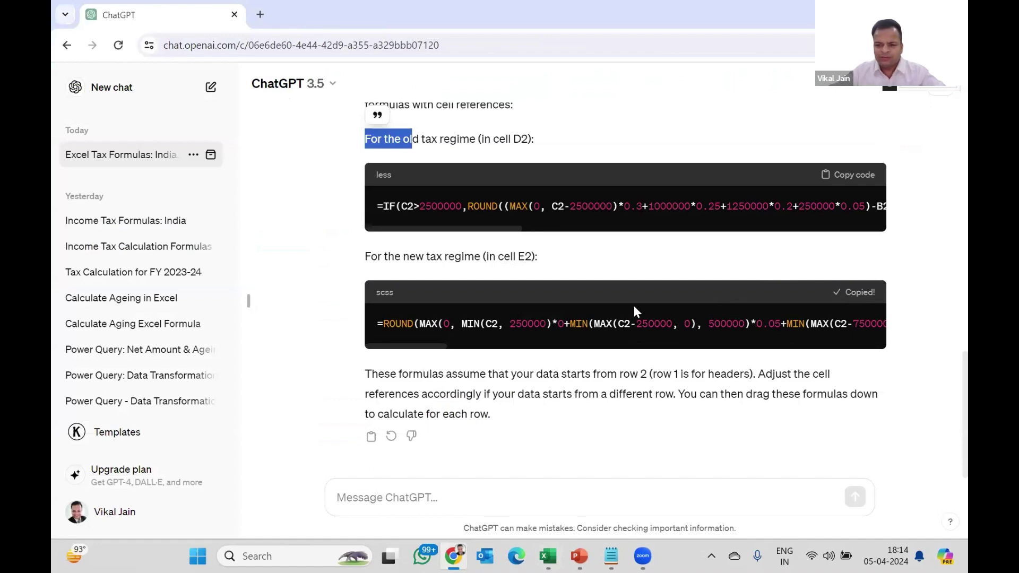
pyautogui.hotkey('alt', 'Tab')
pyautogui.press('Up')
pyautogui.press('Right')
pyautogui.press('F2')
pyautogui.hotkey('ctrl', 'v')
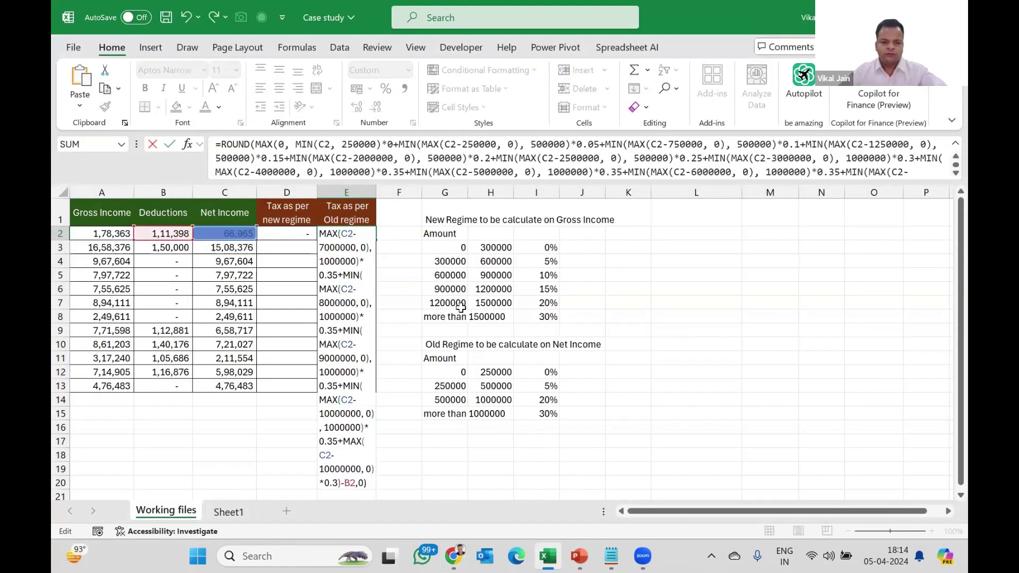
pyautogui.press('Return')
# - Copy the new tax regime formula from ChatGPT again and try to replace the whole content of E2 with it
pyautogui.hotkey('alt', 'Tab')
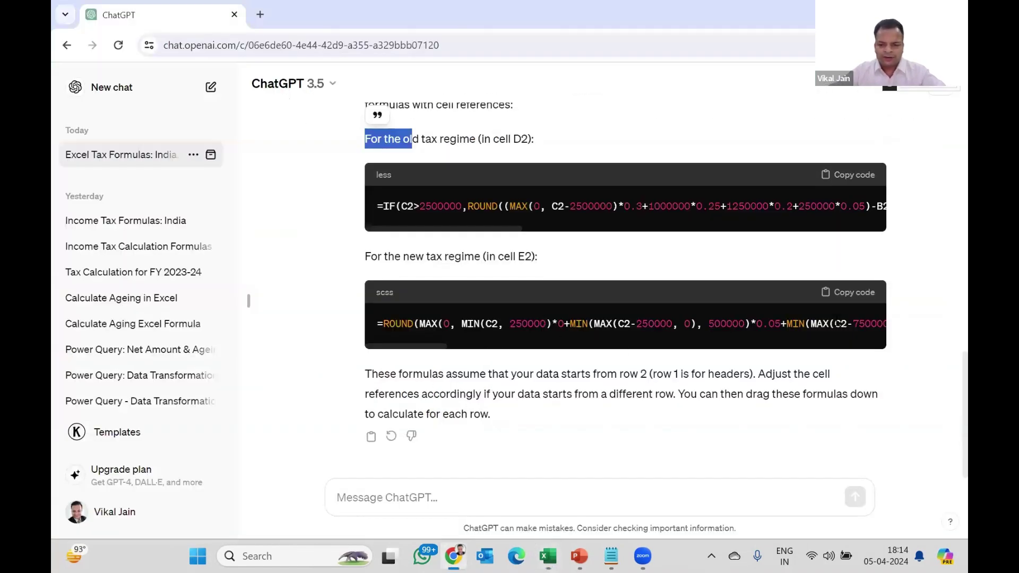
pyautogui.click(849, 299)
pyautogui.hotkey('alt', 'Tab')
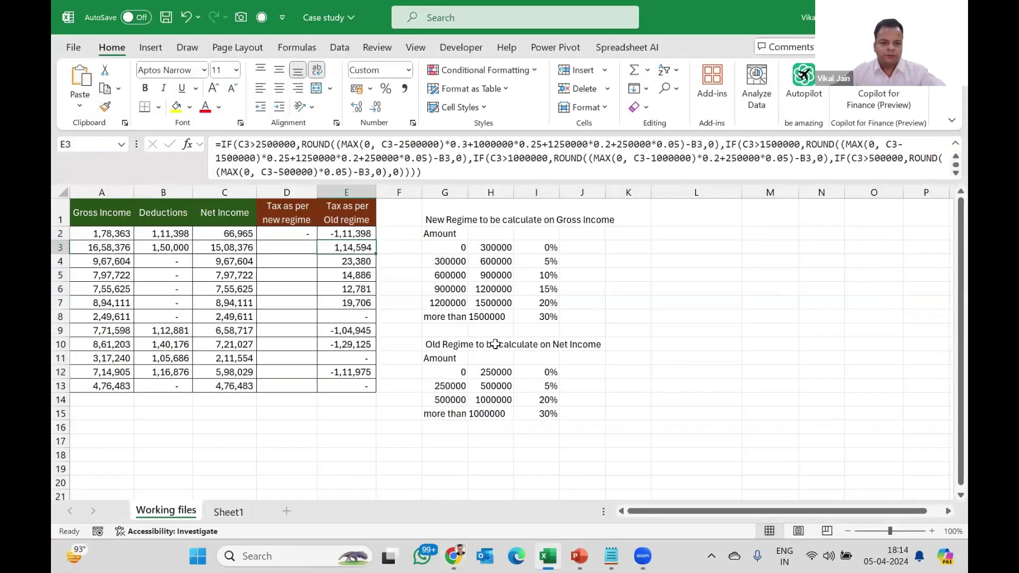
pyautogui.press('BackSpace')
pyautogui.hotkey('ctrl', 'v')
pyautogui.hotkey('shift', 'Up')
pyautogui.hotkey('shift', 'Up')
pyautogui.hotkey('shift', 'Up')
pyautogui.hotkey('shift', 'Up')
pyautogui.hotkey('shift', 'Up')
pyautogui.hotkey('shift', 'Up')
pyautogui.hotkey('shift', 'Up')
pyautogui.hotkey('shift', 'Up')
pyautogui.hotkey('shift', 'Up')
pyautogui.hotkey('shift', 'Up')
pyautogui.hotkey('shift', 'Up')
pyautogui.hotkey('shift', 'Up')
pyautogui.hotkey('shift', 'Up')
pyautogui.hotkey('shift', 'Up')
pyautogui.hotkey('shift', 'Up')
pyautogui.hotkey('shift', 'Up')
pyautogui.hotkey('shift', 'Up')
pyautogui.hotkey('shift', 'Up')
pyautogui.hotkey('shift', 'Up')
pyautogui.hotkey('shift', 'Up')
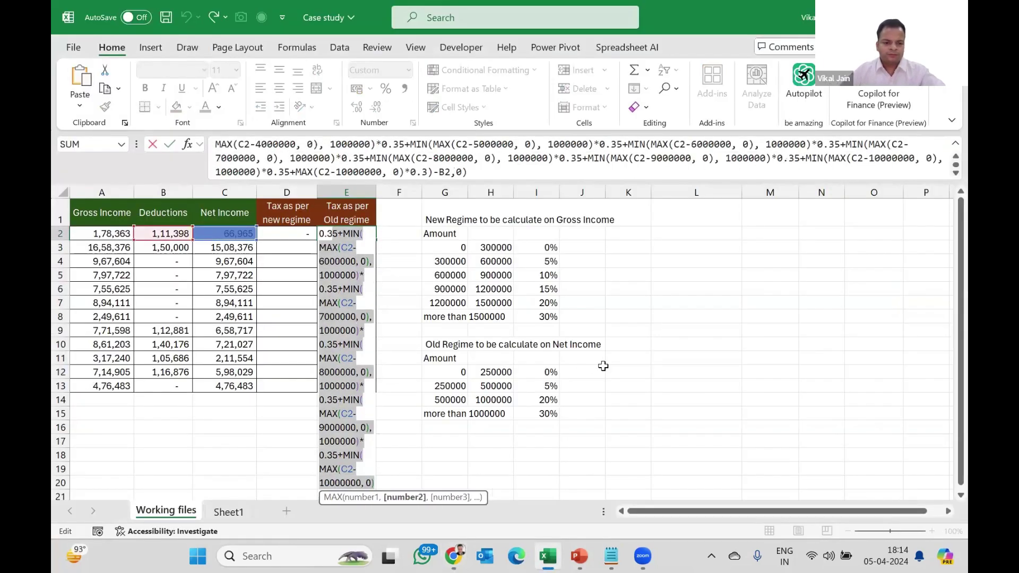
pyautogui.hotkey('shift', 'Up')
pyautogui.hotkey('shift', 'Up')
pyautogui.hotkey('shift', 'Up')
pyautogui.hotkey('shift', 'Up')
pyautogui.hotkey('shift', 'Up')
pyautogui.hotkey('shift', 'Up')
pyautogui.hotkey('shift', 'Up')
pyautogui.hotkey('shift', 'Up')
pyautogui.press('Return')
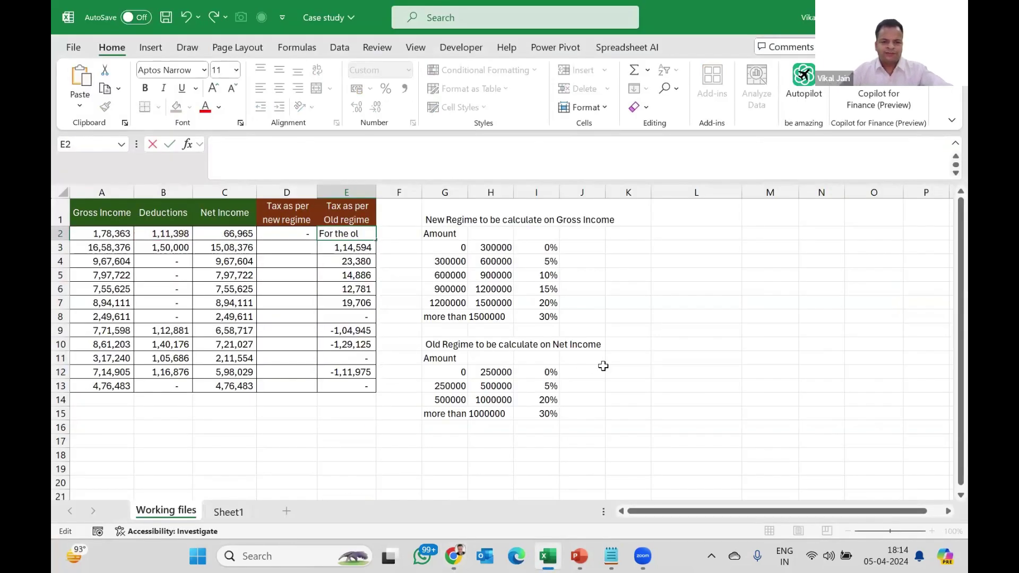
# - Clear the stray text from E2 and enter the new tax regime formula recopied from ChatGPT
pyautogui.press('Up')
pyautogui.hotkey('alt', 'Tab')
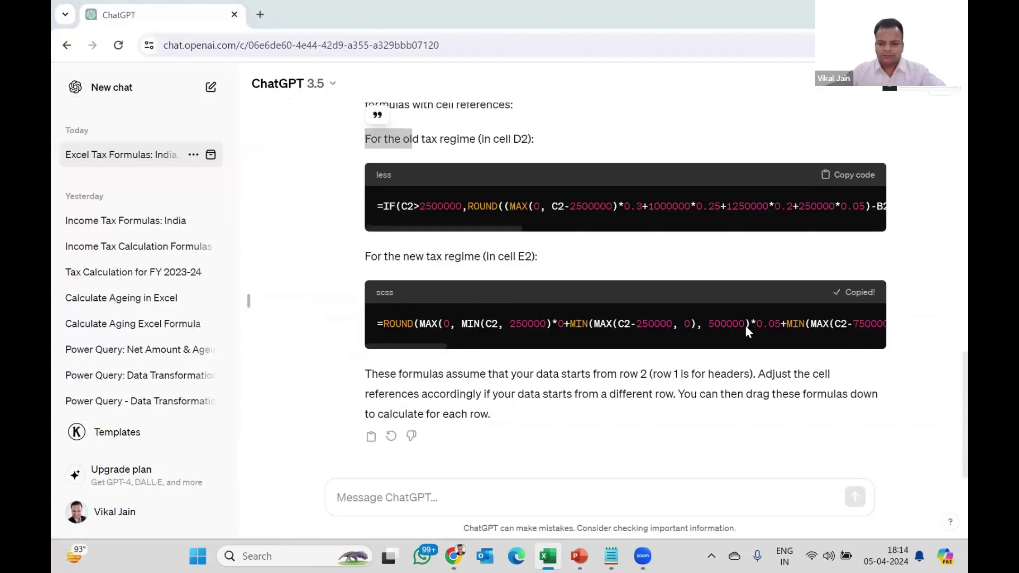
pyautogui.hotkey('alt', 'Tab')
pyautogui.press('Delete')
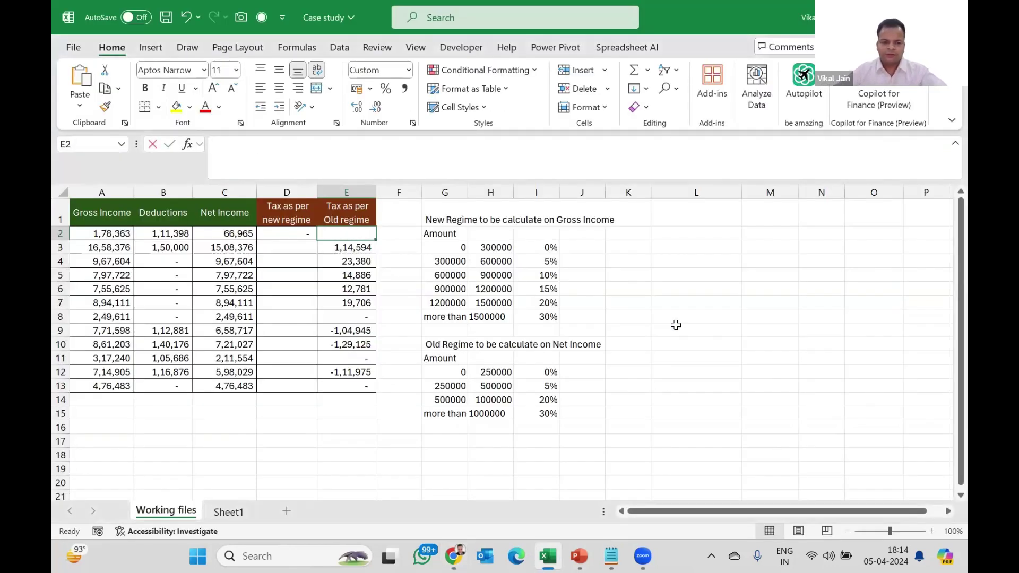
pyautogui.press('F2')
pyautogui.hotkey('ctrl', 'v')
pyautogui.press('Return')
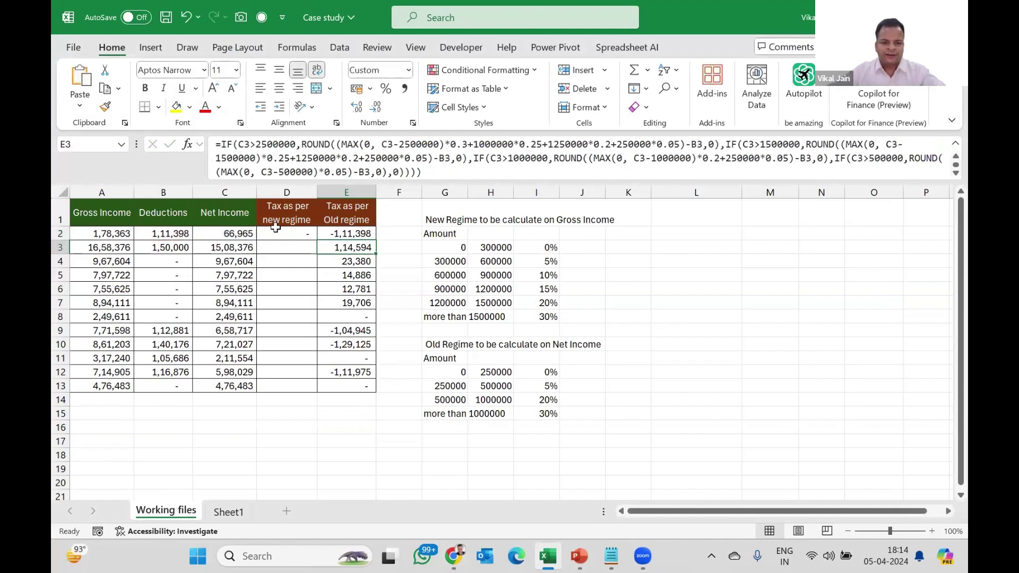
# - Clear all the tax formulas from D2:E13 in both regime columns
pyautogui.moveTo(284, 232); pyautogui.dragTo(355, 390)
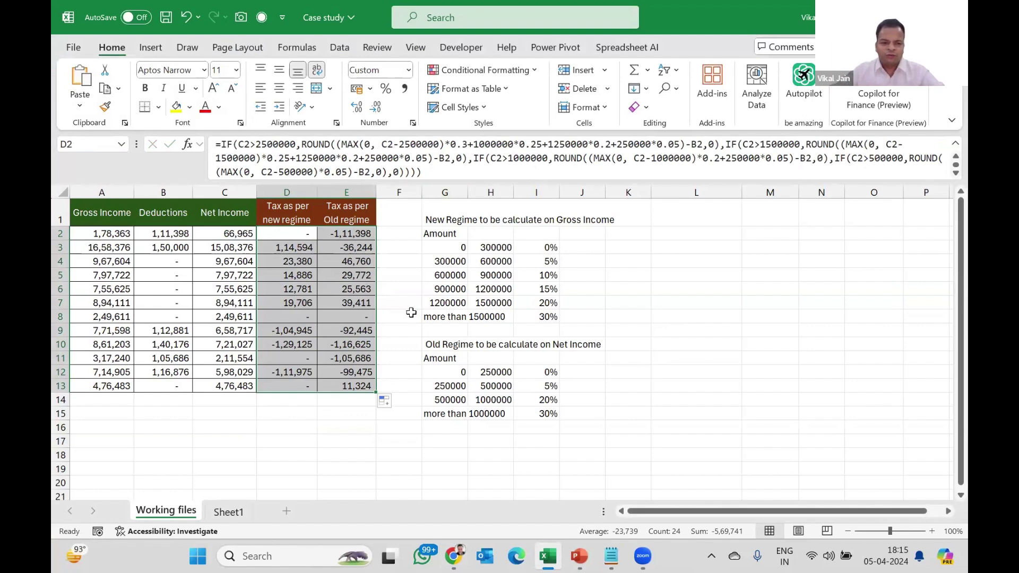
pyautogui.press('Delete')
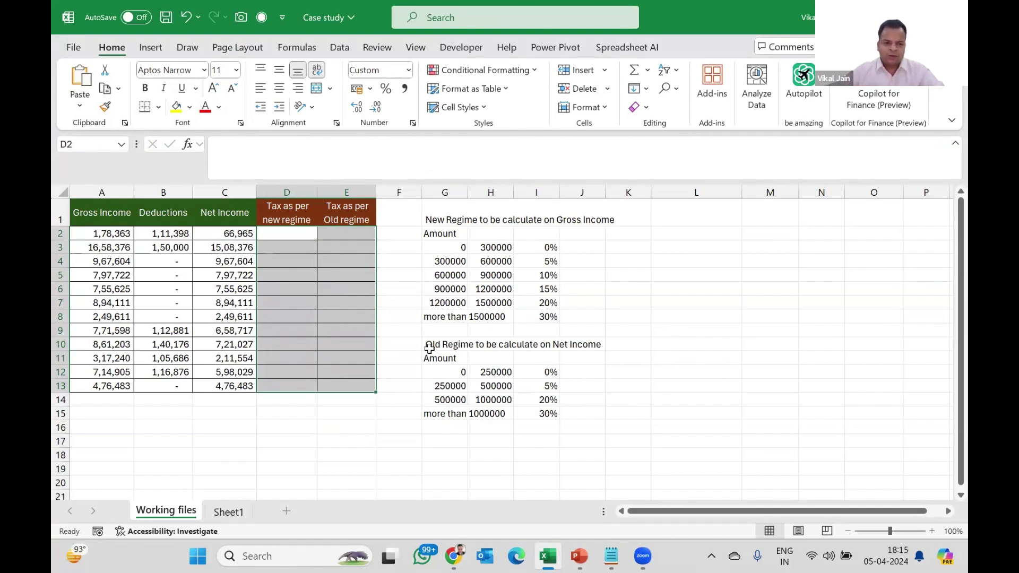
# - Copy the second prompt, which says both regime slabs are being given, from the CHATGPT note into a new ChatGPT message
pyautogui.hotkey('alt', 'Tab')
pyautogui.press('Tab')
pyautogui.press('Tab')
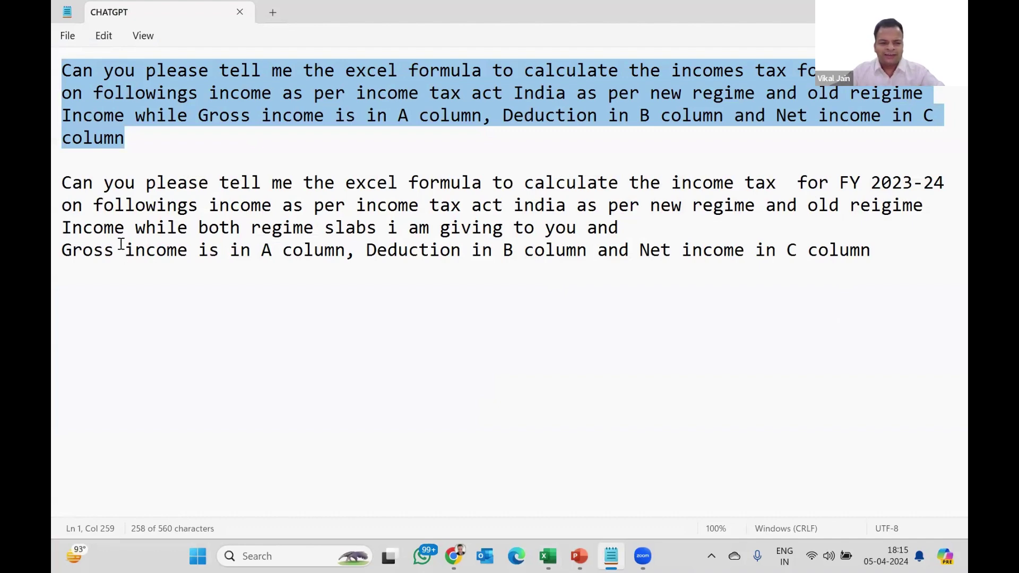
pyautogui.click(99, 248)
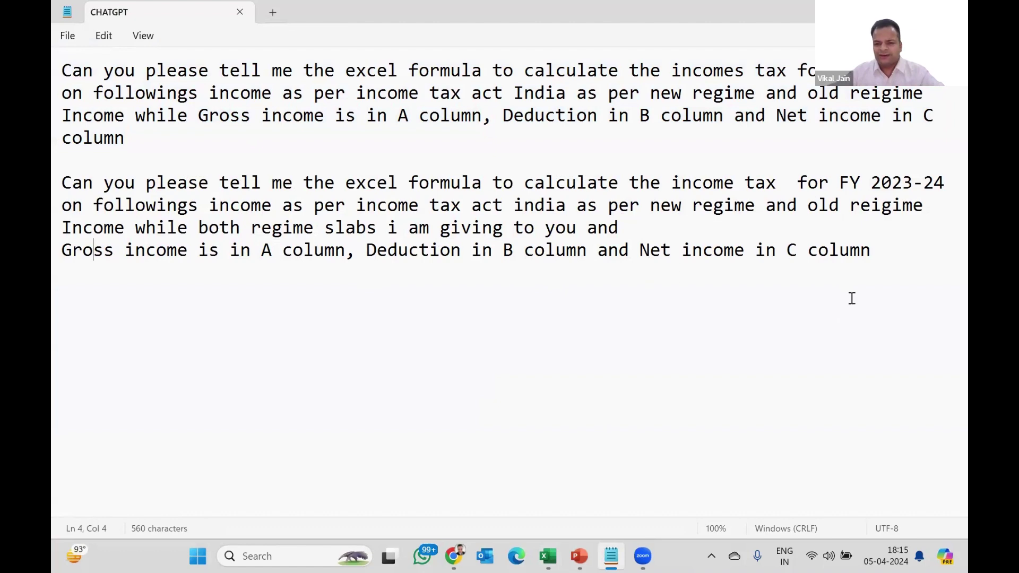
pyautogui.moveTo(872, 255); pyautogui.dragTo(61, 182)
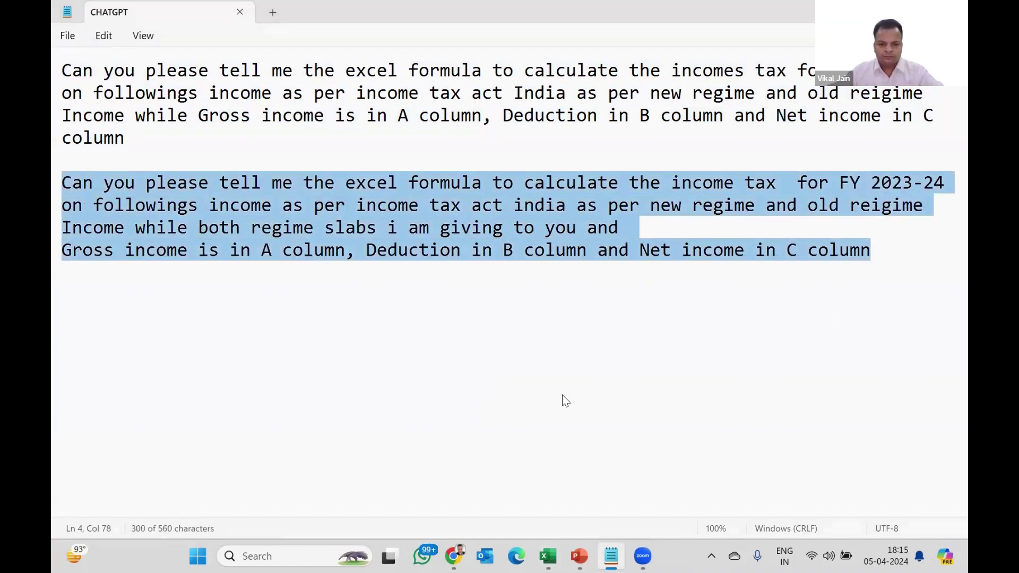
pyautogui.hotkey('alt', 'Tab')
pyautogui.hotkey('alt', 'Tab')
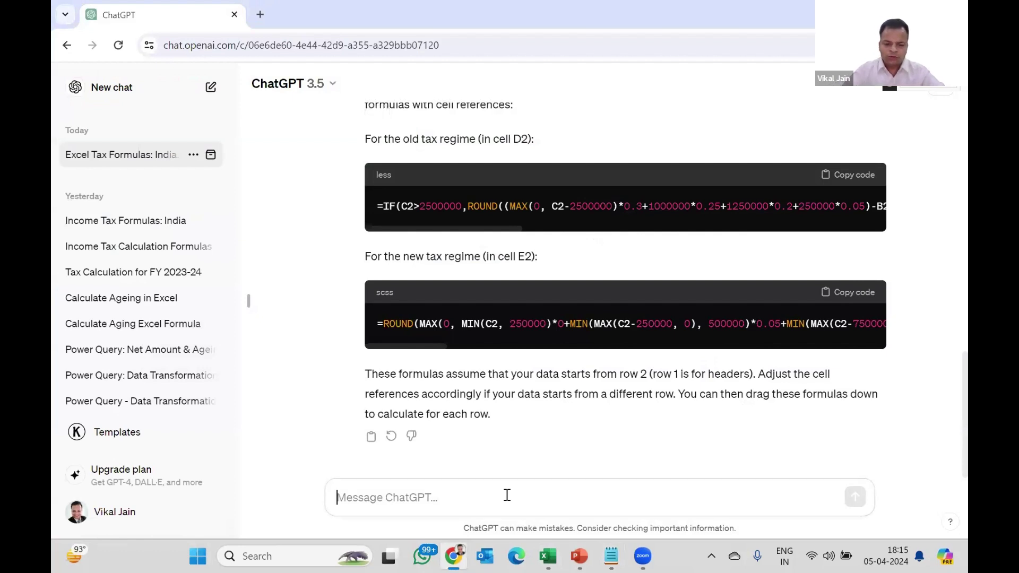
pyautogui.hotkey('ctrl', 'v')
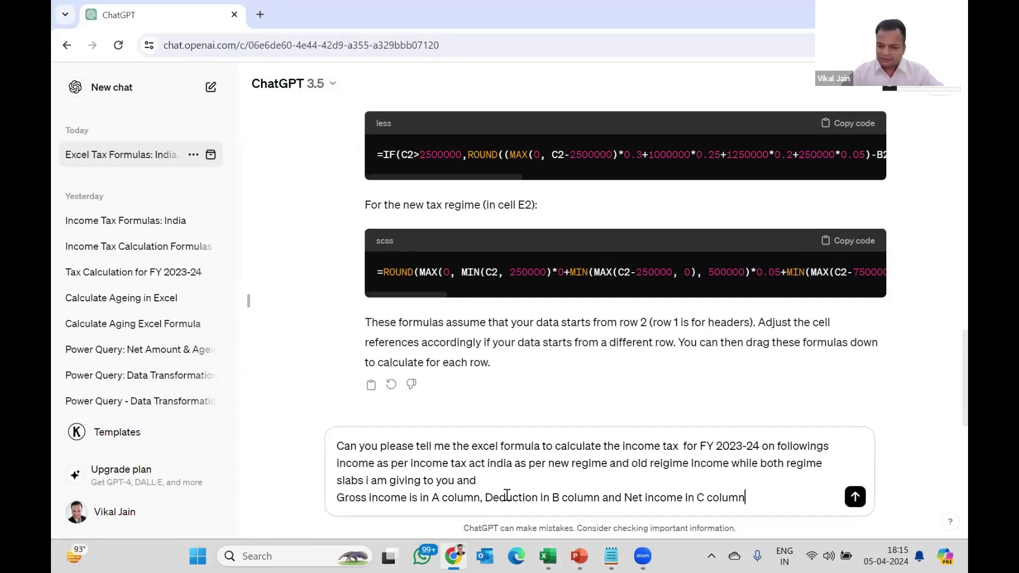
pyautogui.hotkey('shift', 'Return')
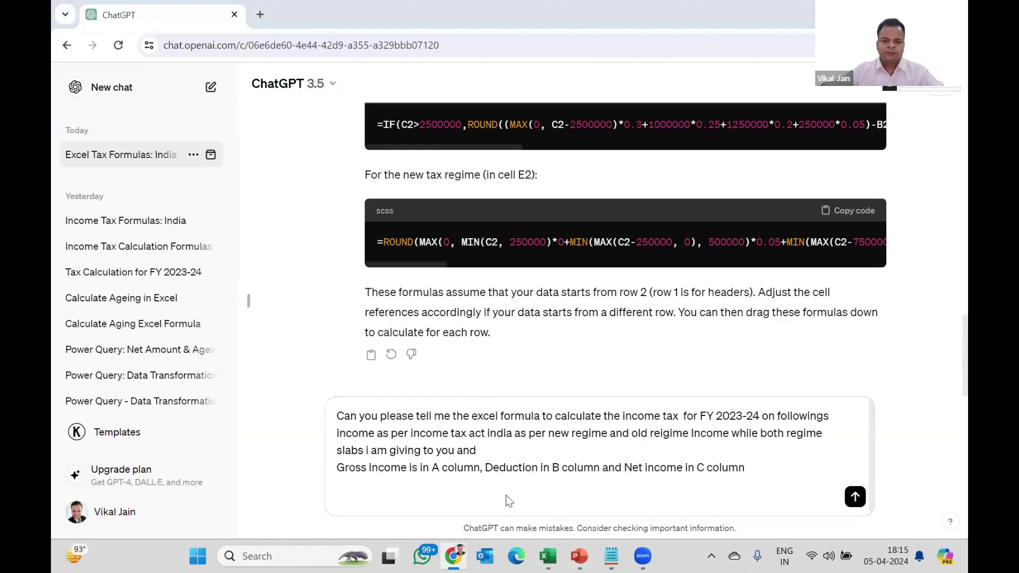
# - Copy the Gross Income, Deductions and Net Income table A1:C13 from Excel and add it below the prompt in the ChatGPT message
pyautogui.hotkey('alt', 'Tab')
pyautogui.hotkey('alt', 'Tab')
pyautogui.moveTo(95, 215); pyautogui.dragTo(226, 386)
pyautogui.hotkey('ctrl', 'c')
pyautogui.hotkey('alt', 'Tab')
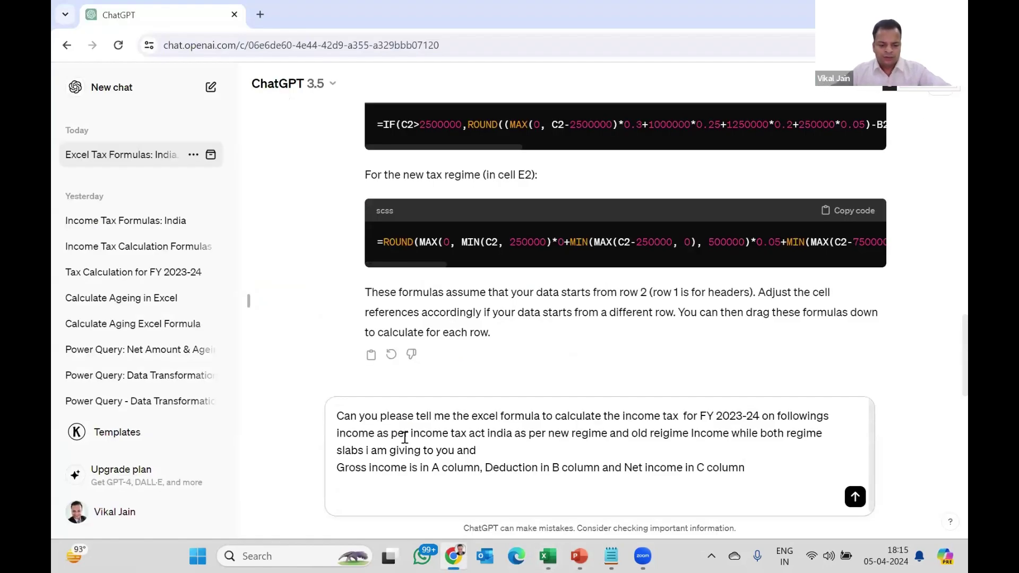
pyautogui.hotkey('ctrl', 'v')
pyautogui.hotkey('shift', 'Return')
pyautogui.hotkey('shift', 'Return')
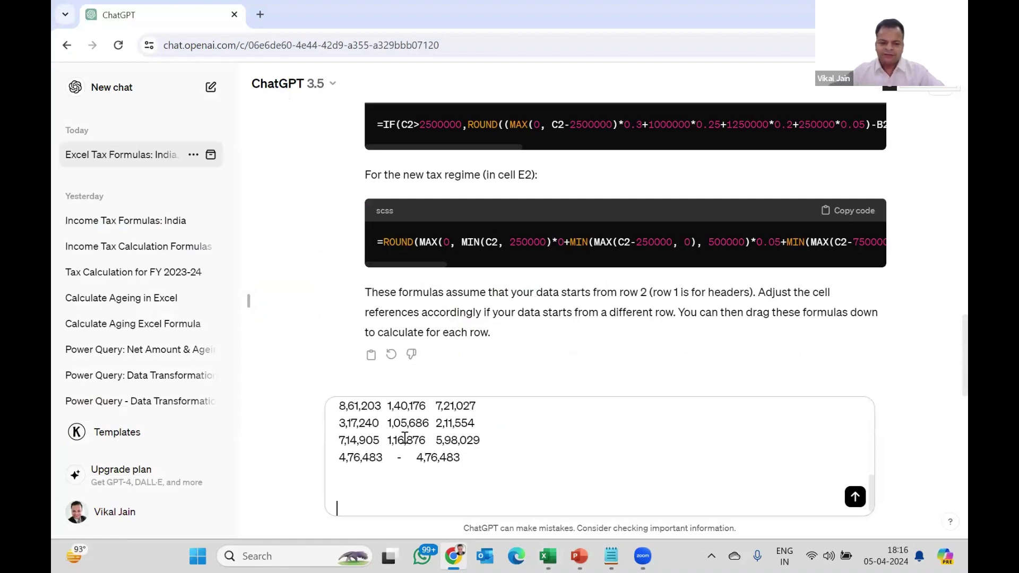
# - Copy the new regime slab table G1:I8 from Excel and add it below the income data in the ChatGPT message
pyautogui.hotkey('alt', 'Tab')
pyautogui.moveTo(446, 220); pyautogui.dragTo(535, 341)
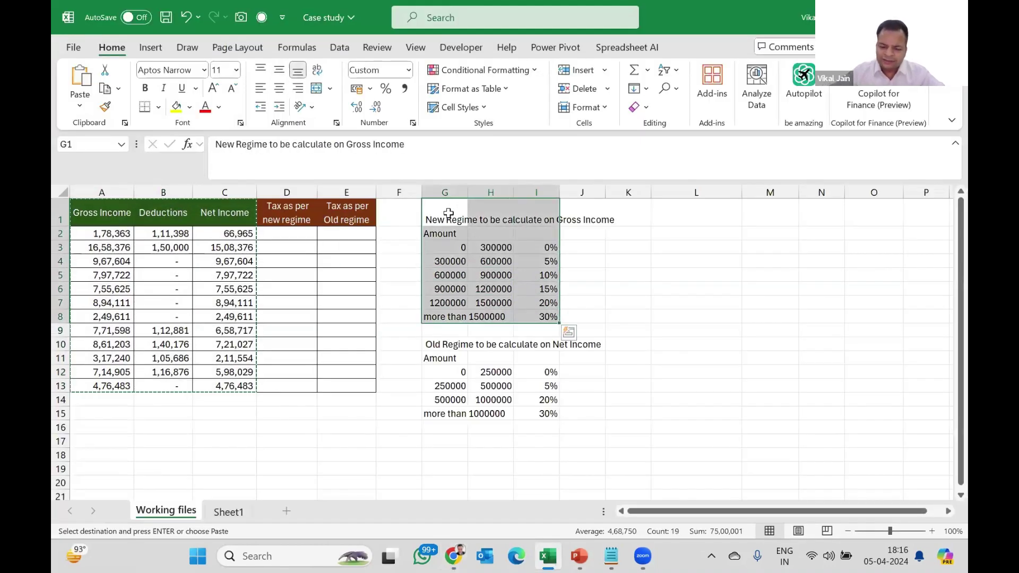
pyautogui.hotkey('ctrl', 'c')
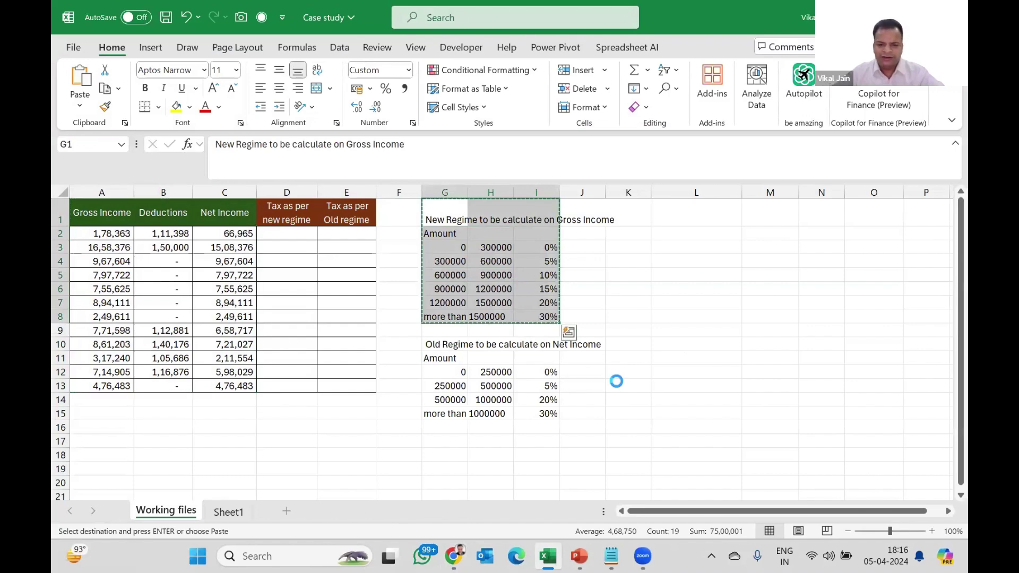
pyautogui.hotkey('alt', 'Tab')
pyautogui.hotkey('ctrl', 'v')
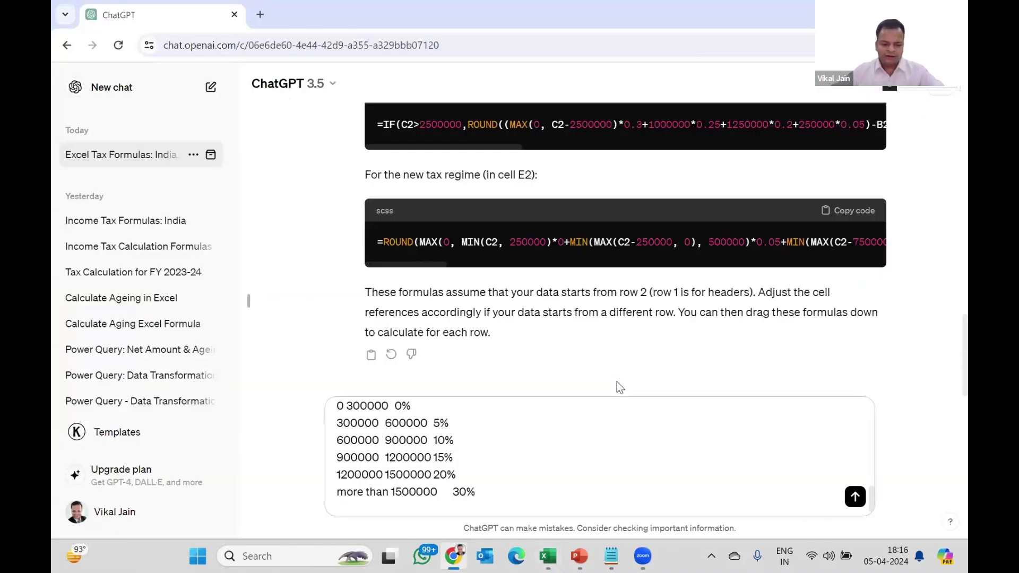
pyautogui.hotkey('shift', 'Return')
# - Add the old regime slab table G10:I15 from Excel to the ChatGPT message and send it
pyautogui.hotkey('alt', 'Tab')
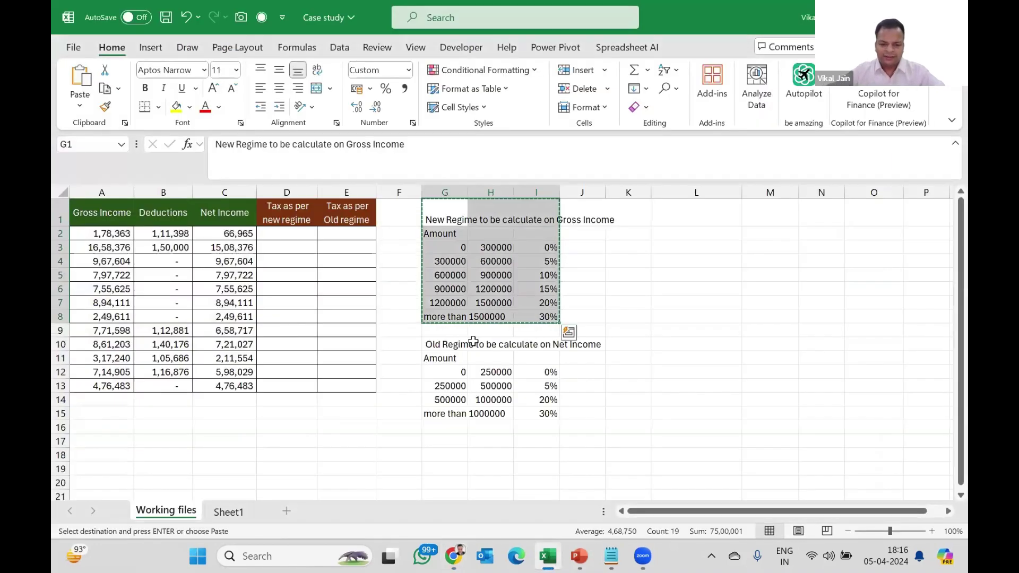
pyautogui.moveTo(455, 346); pyautogui.dragTo(552, 417)
pyautogui.hotkey('ctrl', 'c')
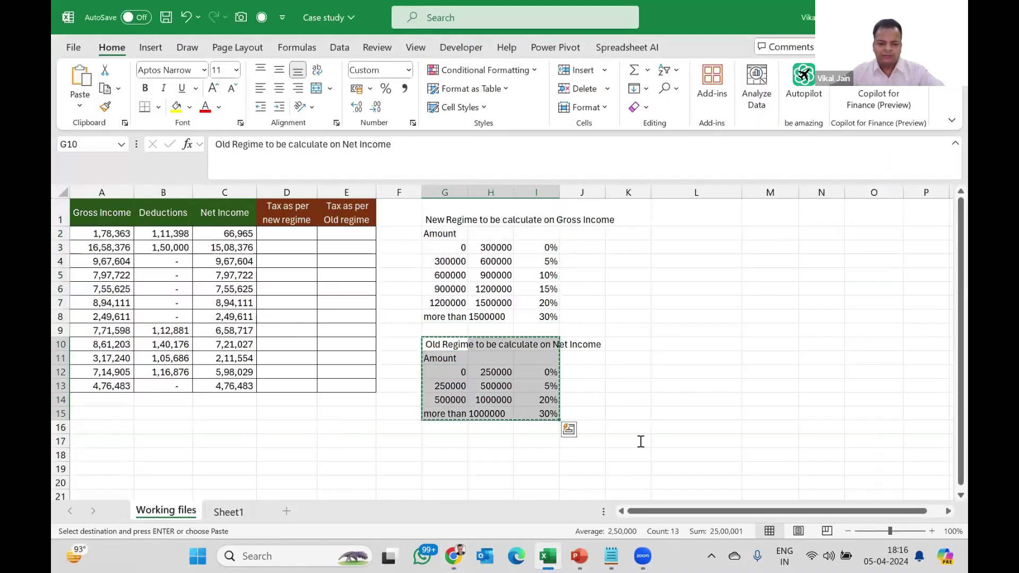
pyautogui.hotkey('alt', 'Tab')
pyautogui.hotkey('ctrl', 'v')
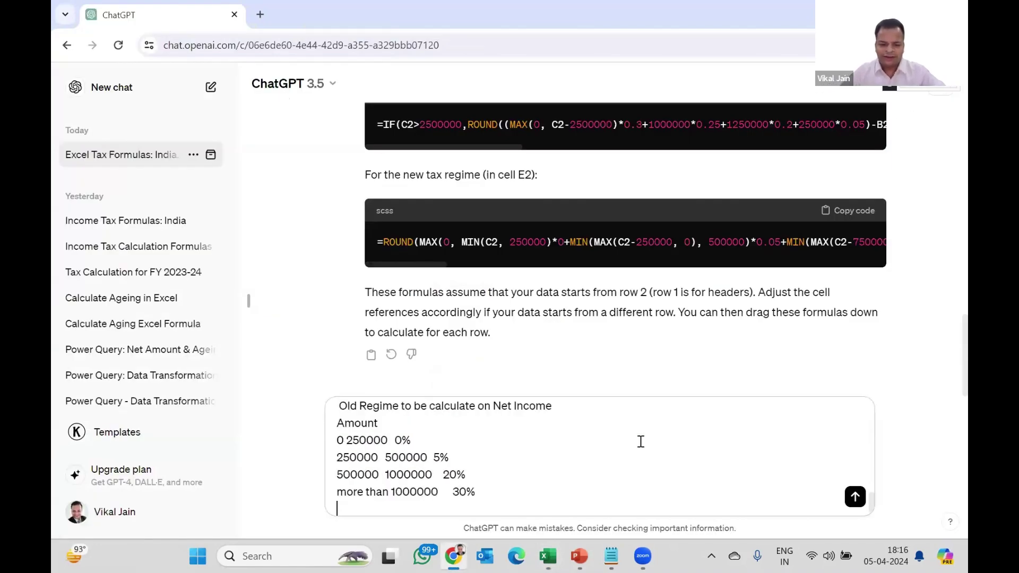
pyautogui.press('Return')
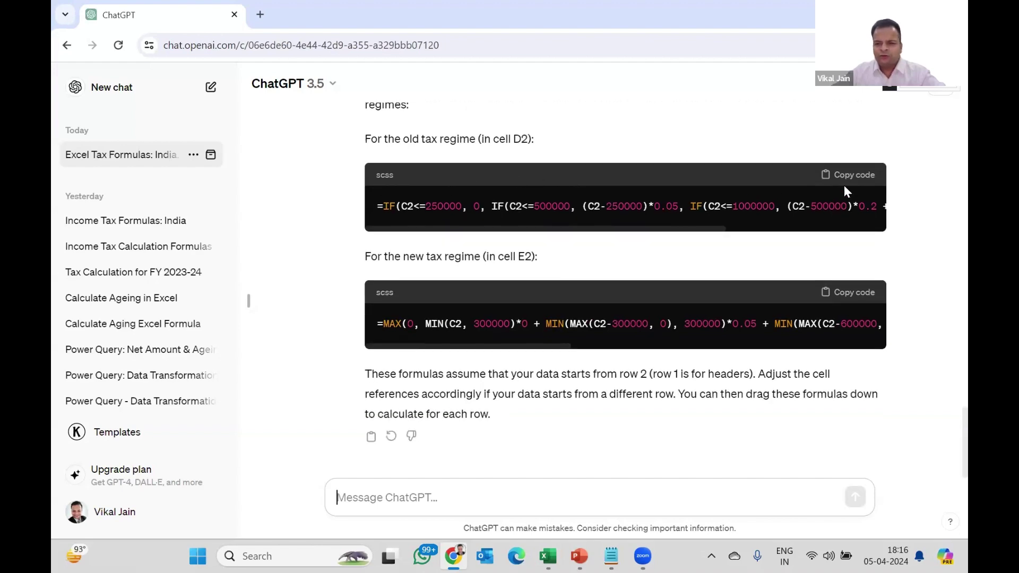
# - Copy the old tax regime formula from ChatGPT's new answer and enter it in D2 of the Excel sheet
pyautogui.click(845, 178)
pyautogui.hotkey('alt', 'Tab')
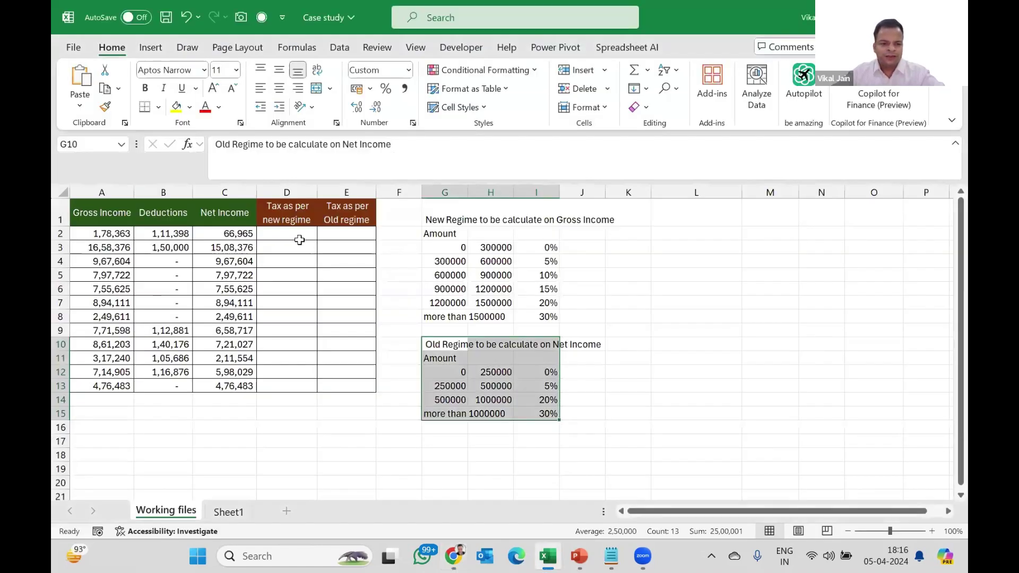
pyautogui.click(364, 237)
pyautogui.press('F2')
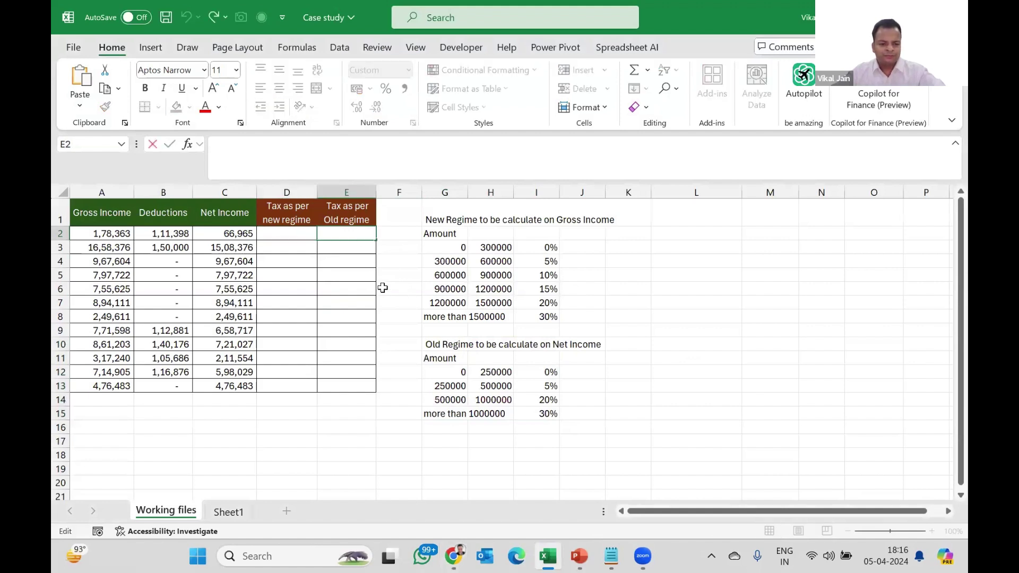
pyautogui.press('Escape')
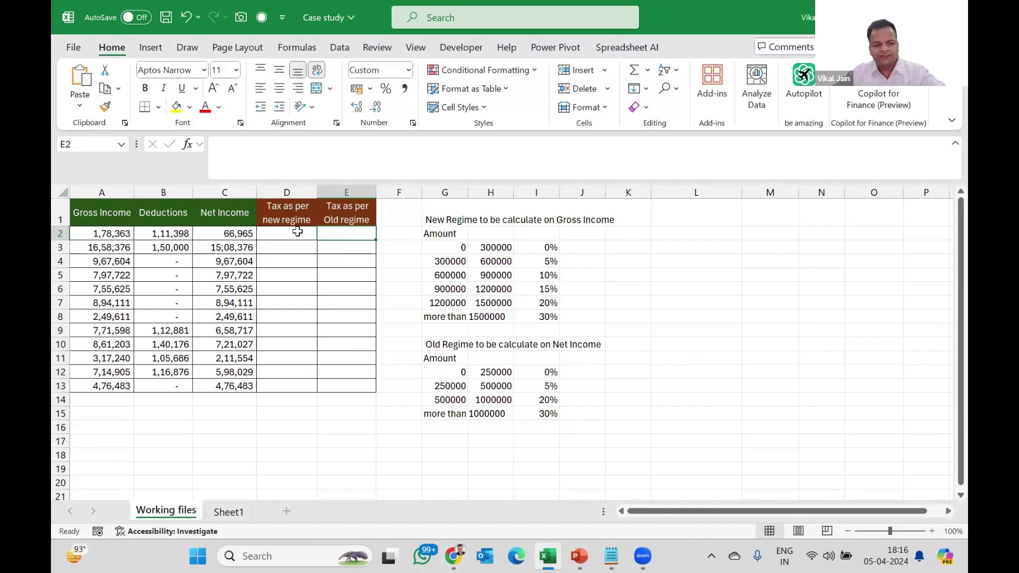
pyautogui.click(297, 232)
pyautogui.press('F2')
pyautogui.hotkey('ctrl', 'v')
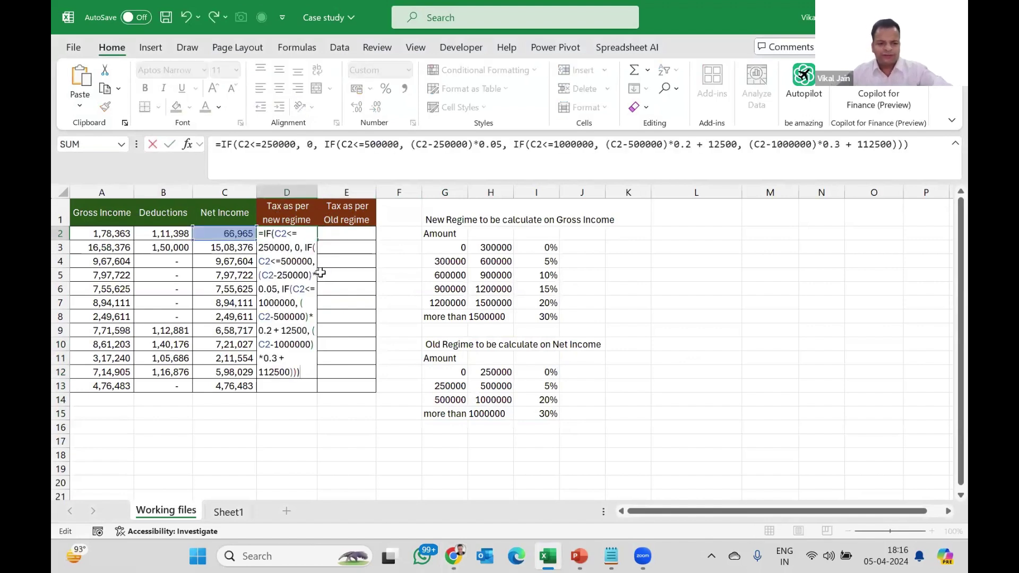
pyautogui.hotkey('ctrl', 'Return')
# - Change the header in D1 to "Tax as per oldregime"
pyautogui.press('Up')
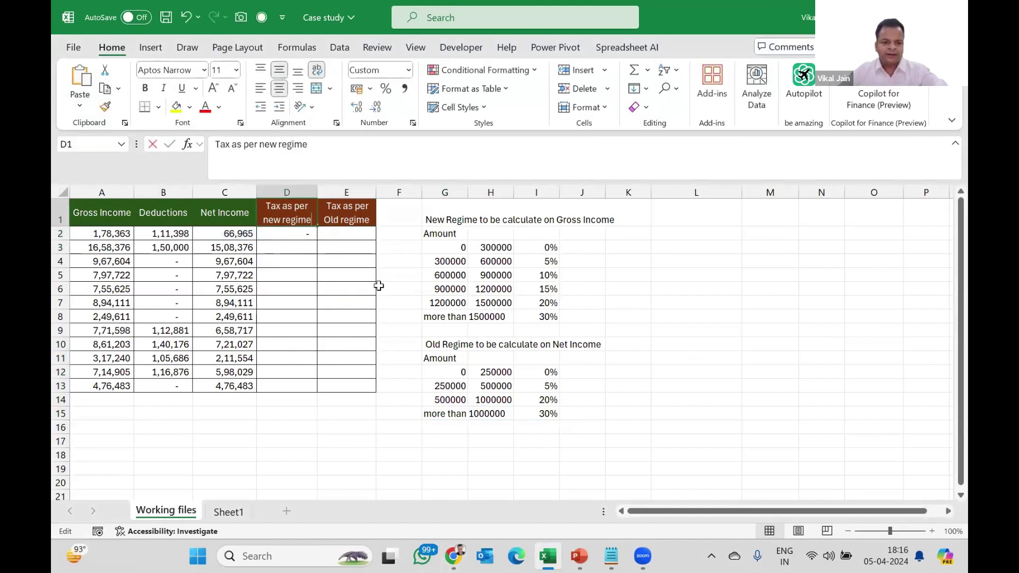
pyautogui.hotkey('ctrl', 'Left')
pyautogui.press('BackSpace')
pyautogui.press('BackSpace')
pyautogui.press('BackSpace')
pyautogui.press('BackSpace')
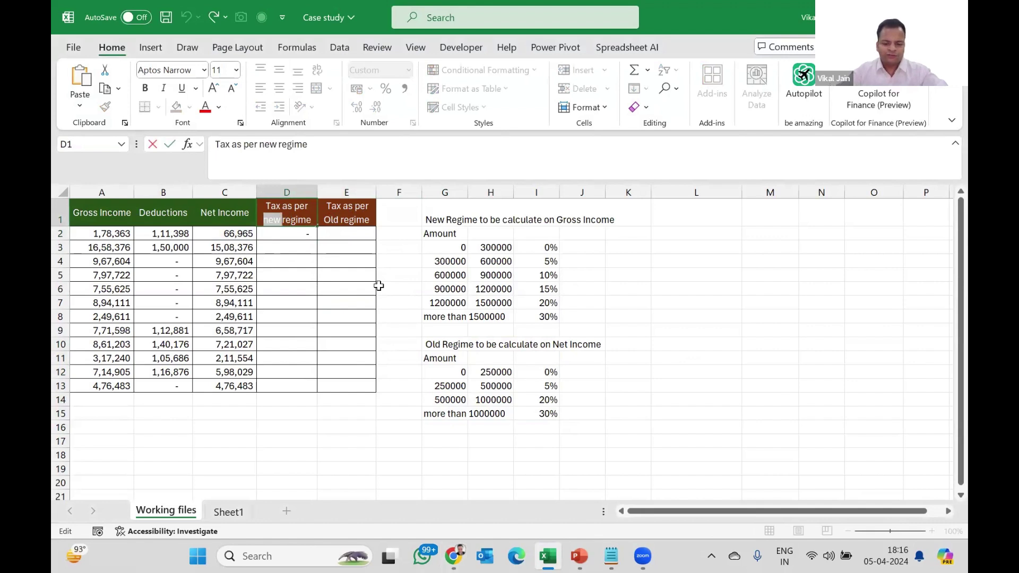
pyautogui.write('old')
pyautogui.press('Return')
# - Change the header in E1 to "Tax as per Newregime"
pyautogui.press('Up')
pyautogui.press('Right')
pyautogui.press('F2')
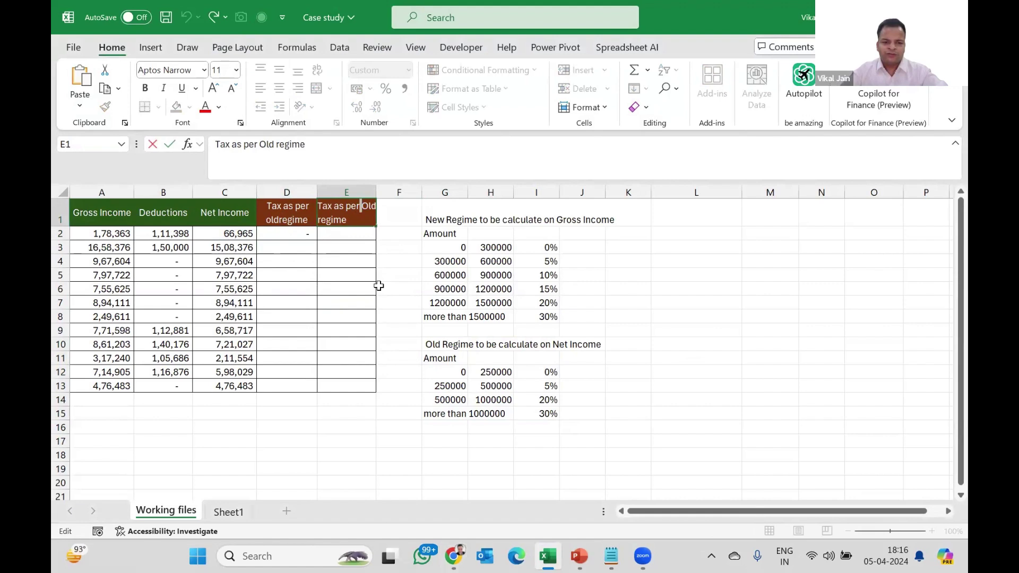
pyautogui.hotkey('ctrl', 'shift', 'Right')
pyautogui.hotkey('ctrl', 'shift', 'Right')
pyautogui.write('Newregime')
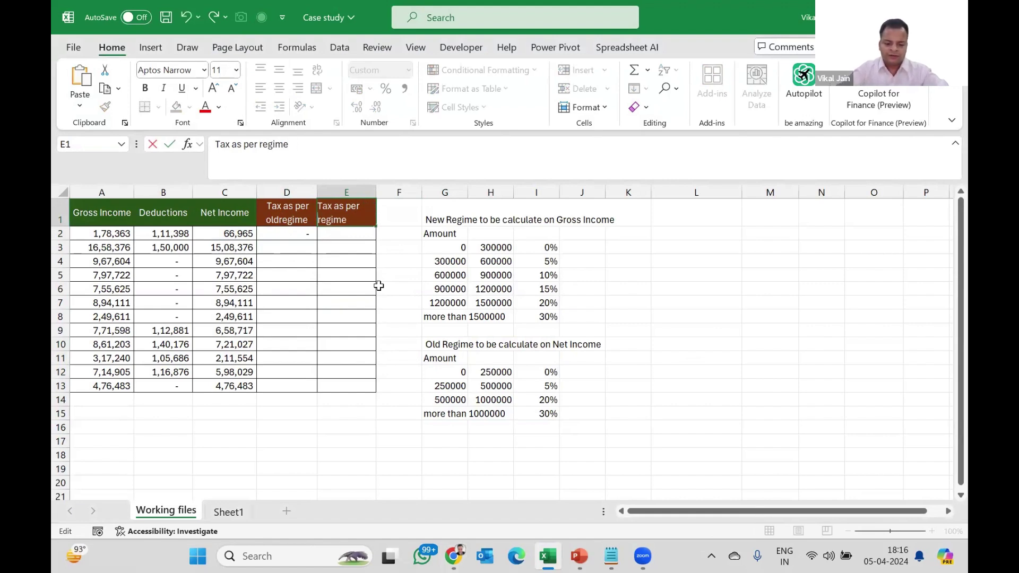
pyautogui.hotkey('ctrl', 'Return')
# - Copy the new tax regime formula from ChatGPT's latest answer and enter it in E2 of the Excel sheet
pyautogui.hotkey('alt', 'Tab')
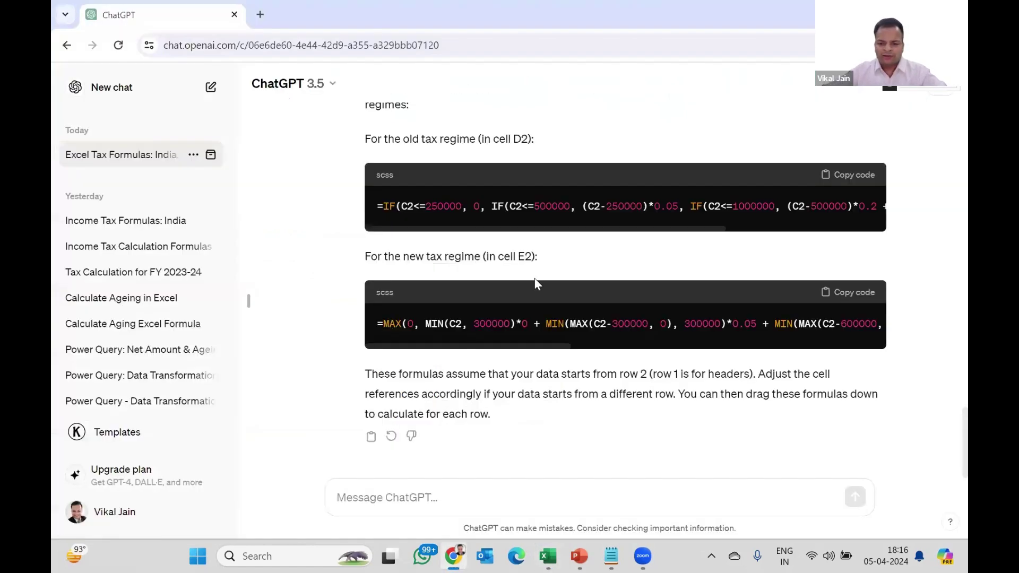
pyautogui.click(876, 297)
pyautogui.hotkey('alt', 'Tab')
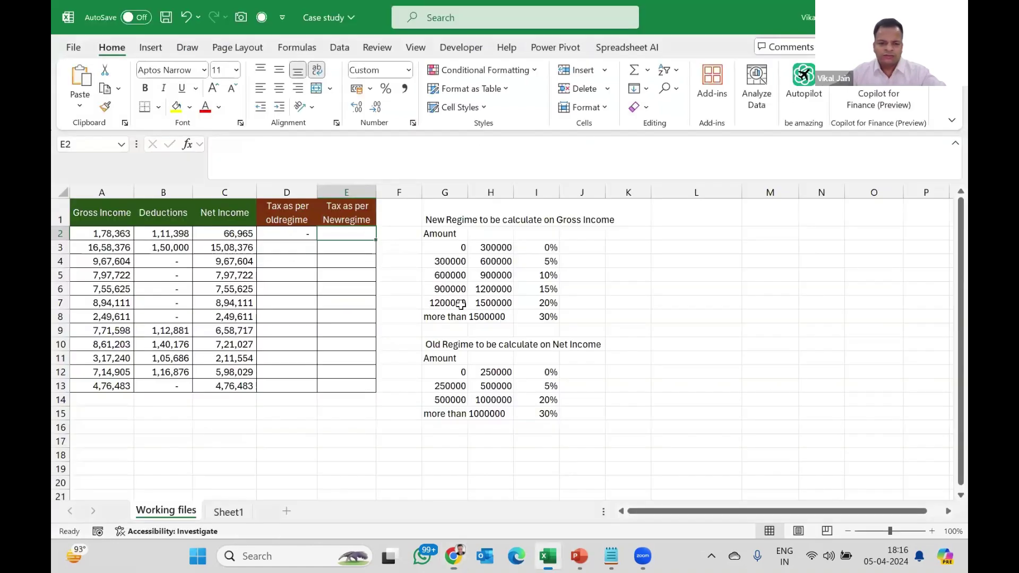
pyautogui.click(370, 234)
pyautogui.doubleClick(370, 234)
pyautogui.hotkey('ctrl', 'v')
pyautogui.press('Return')
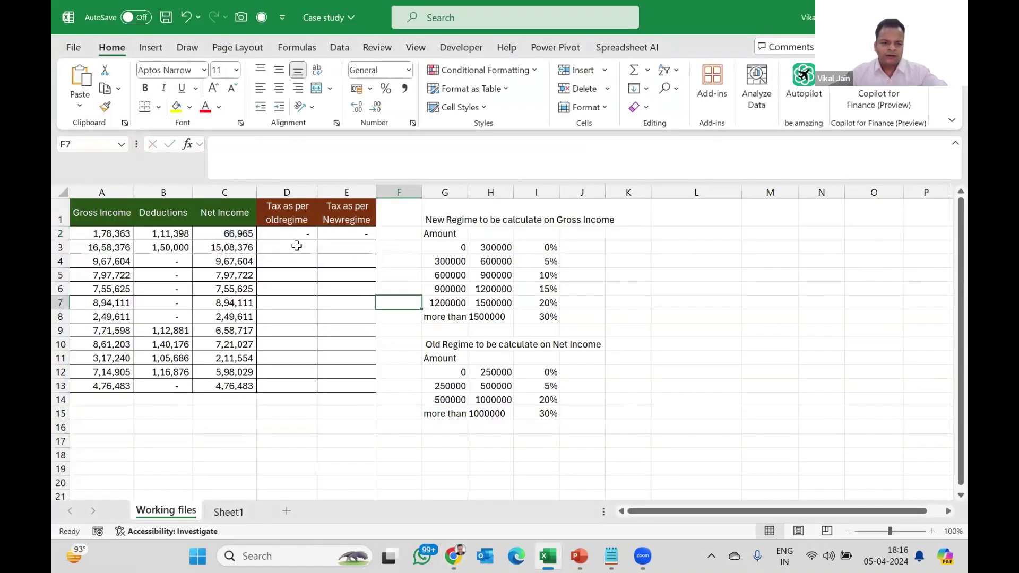
# - Fill the formulas in D2:E2 down through row 13
pyautogui.click(315, 232)
pyautogui.moveTo(315, 232); pyautogui.dragTo(359, 240)
pyautogui.moveTo(376, 241); pyautogui.dragTo(363, 391)
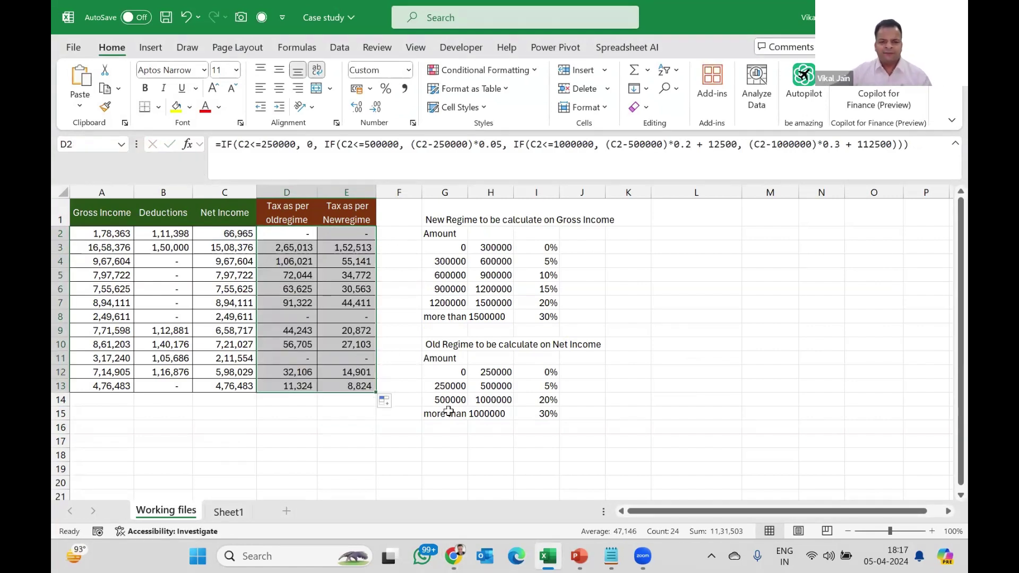
# - Compare row 4's old and new regime taxes with the no-deduction row of the manual calculation on Sheet1
pyautogui.click(113, 261)
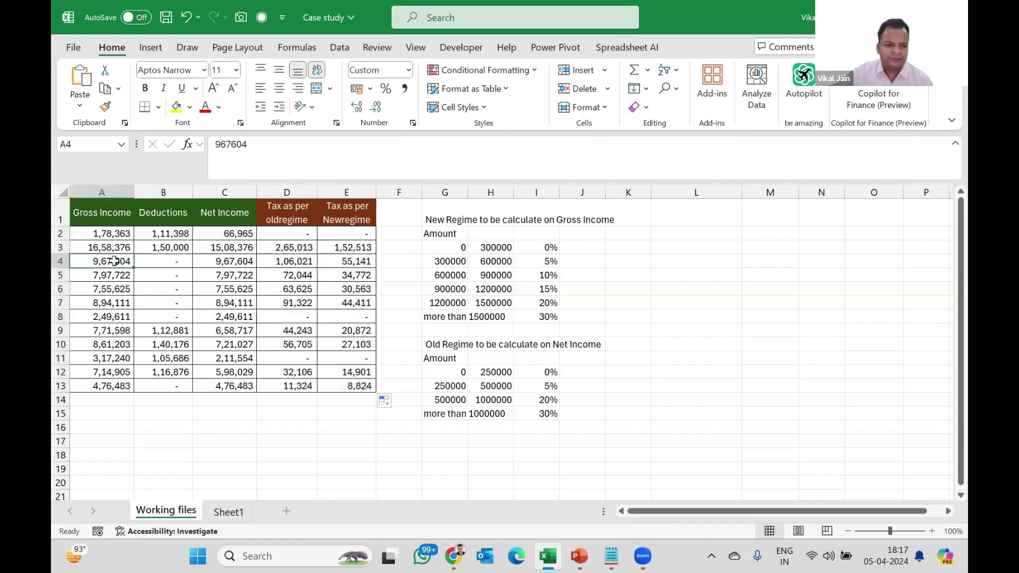
pyautogui.click(223, 514)
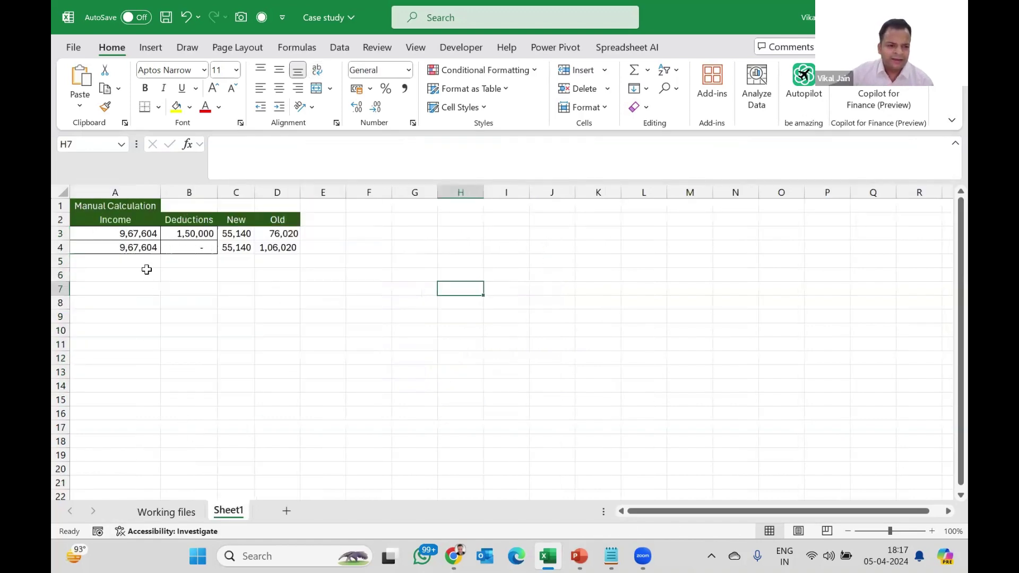
pyautogui.click(136, 249)
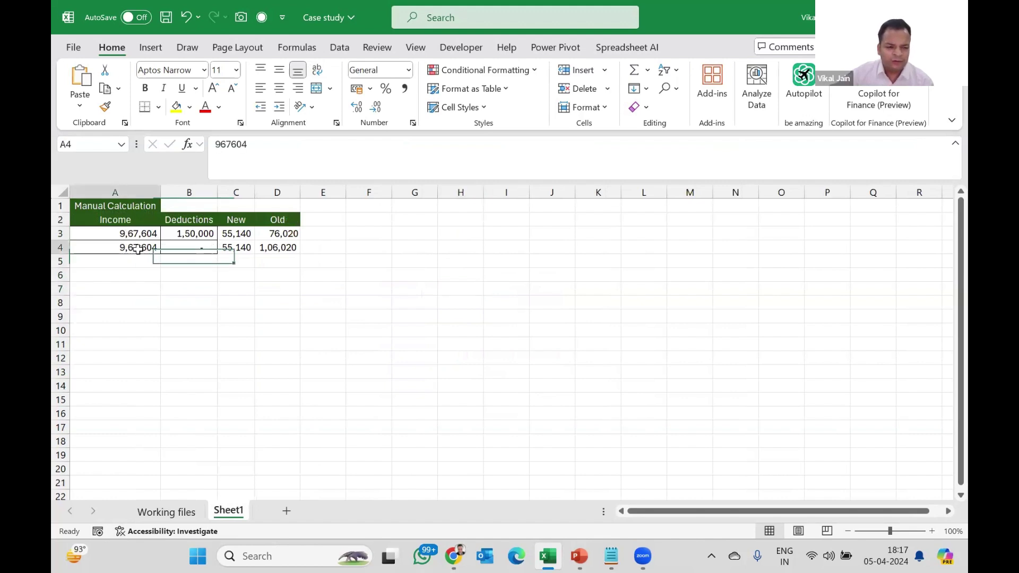
pyautogui.click(230, 219)
pyautogui.click(236, 246)
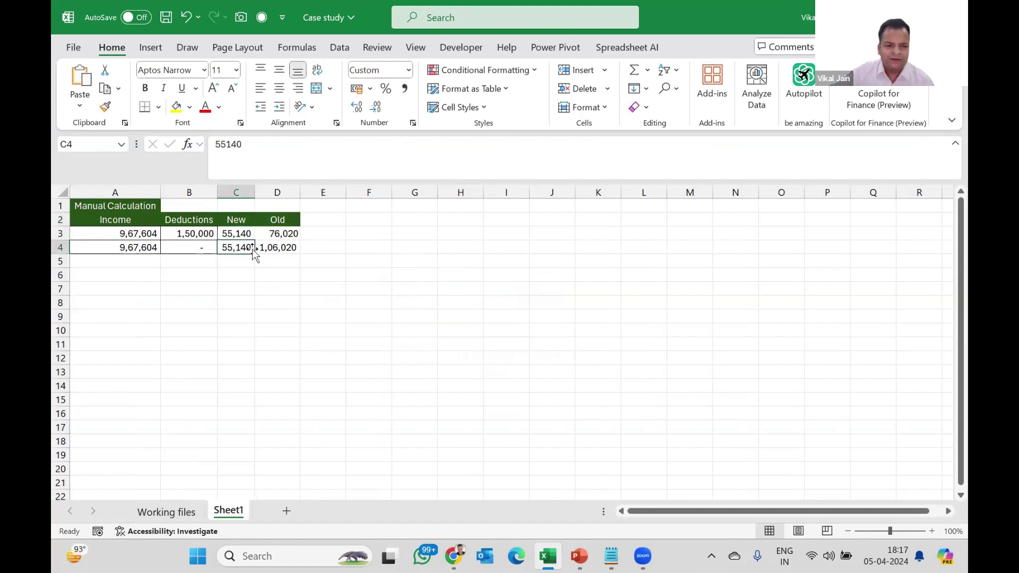
pyautogui.click(186, 511)
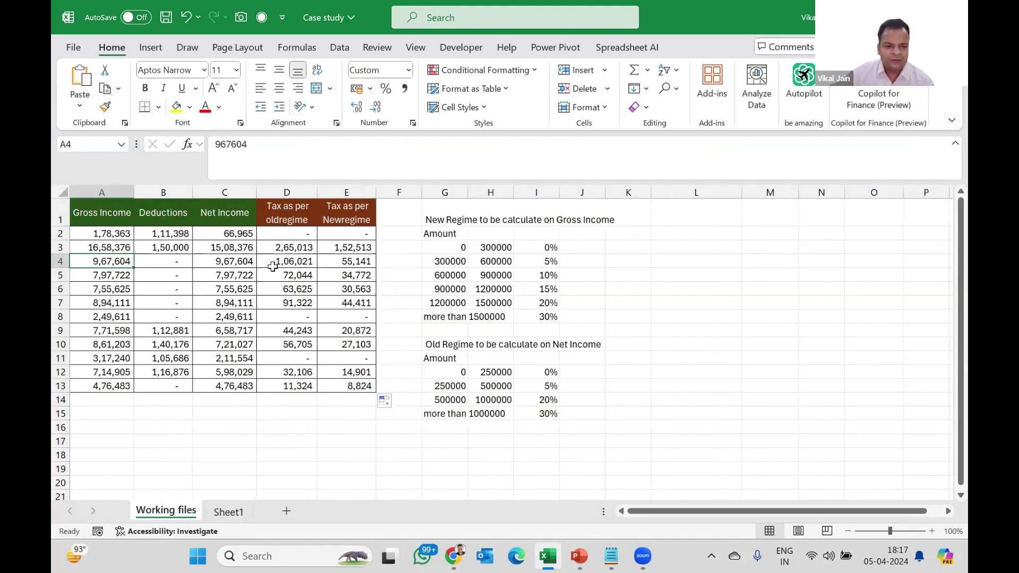
pyautogui.click(343, 262)
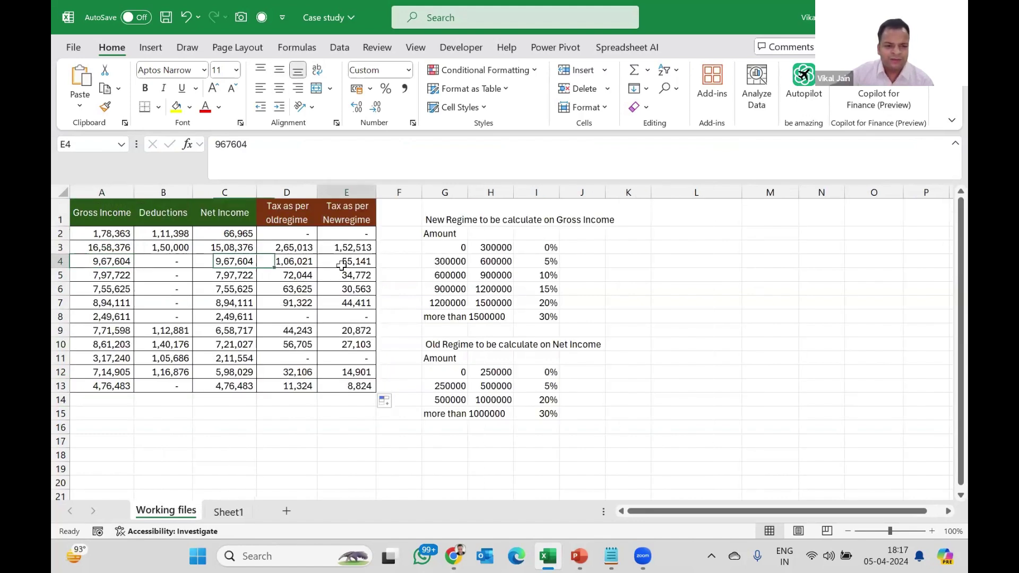
pyautogui.click(229, 512)
pyautogui.click(275, 247)
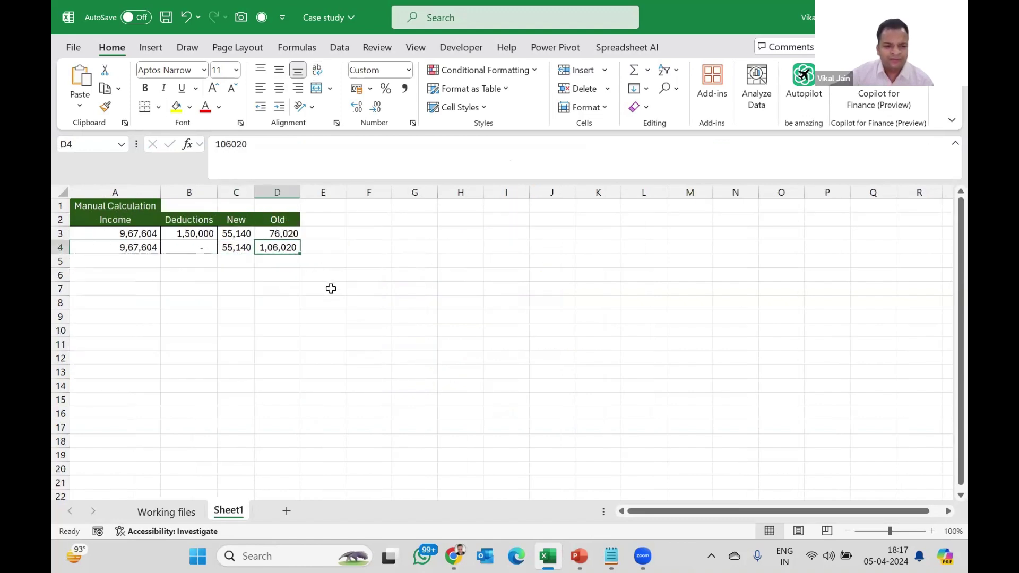
pyautogui.click(175, 512)
pyautogui.click(283, 262)
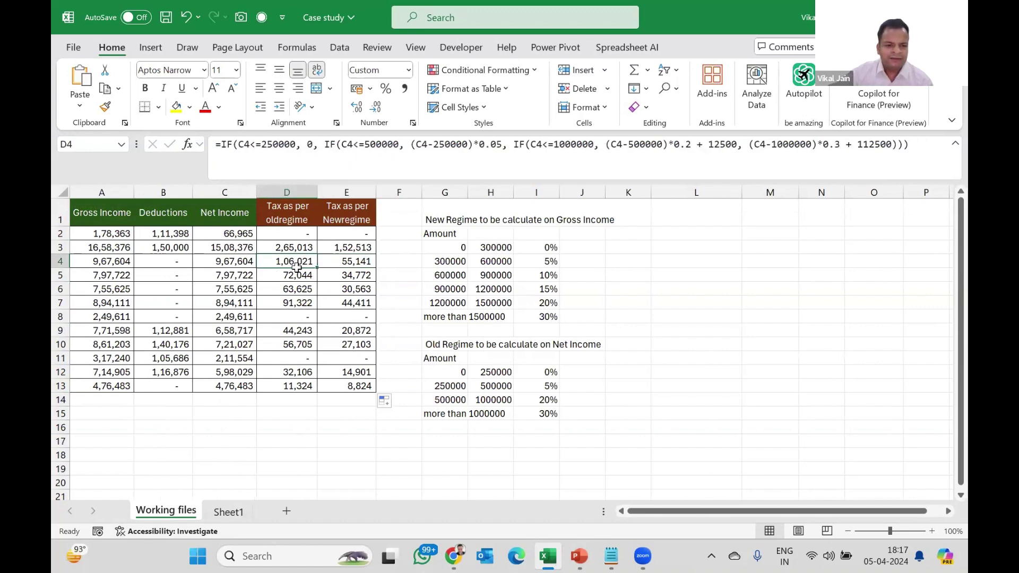
# - Set the deduction in B4 to 150000
pyautogui.click(174, 268)
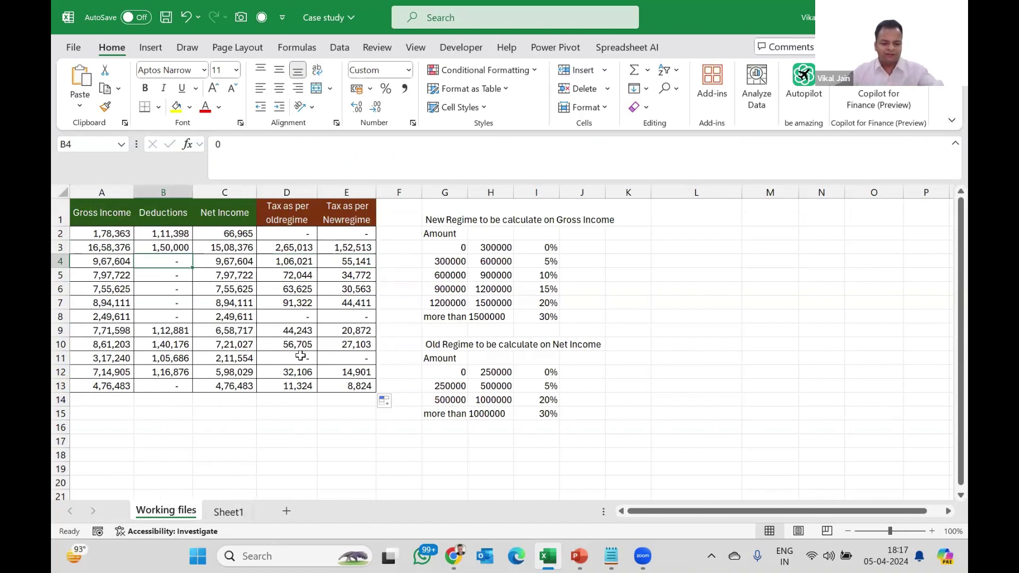
pyautogui.write('150000')
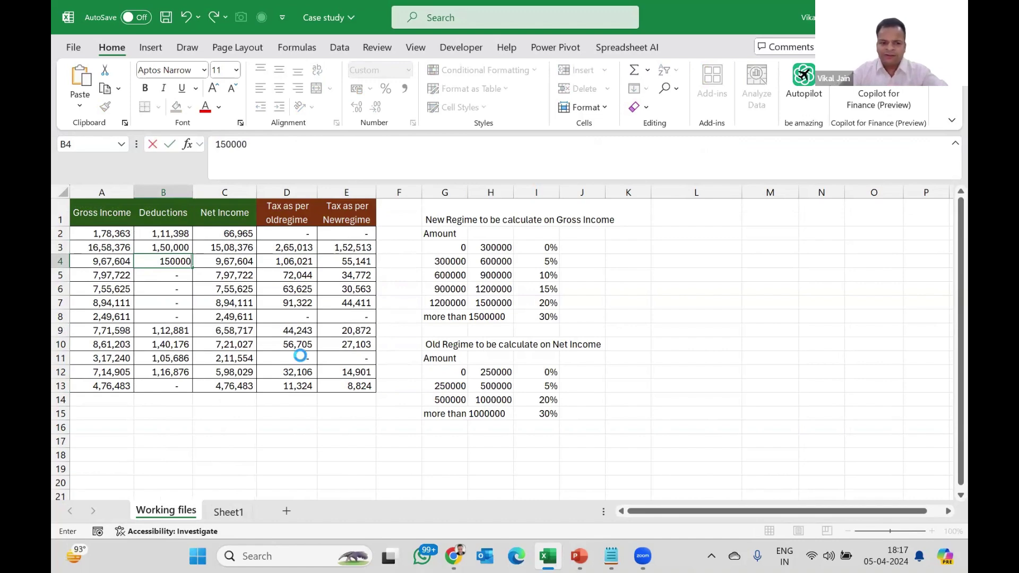
pyautogui.press('Return')
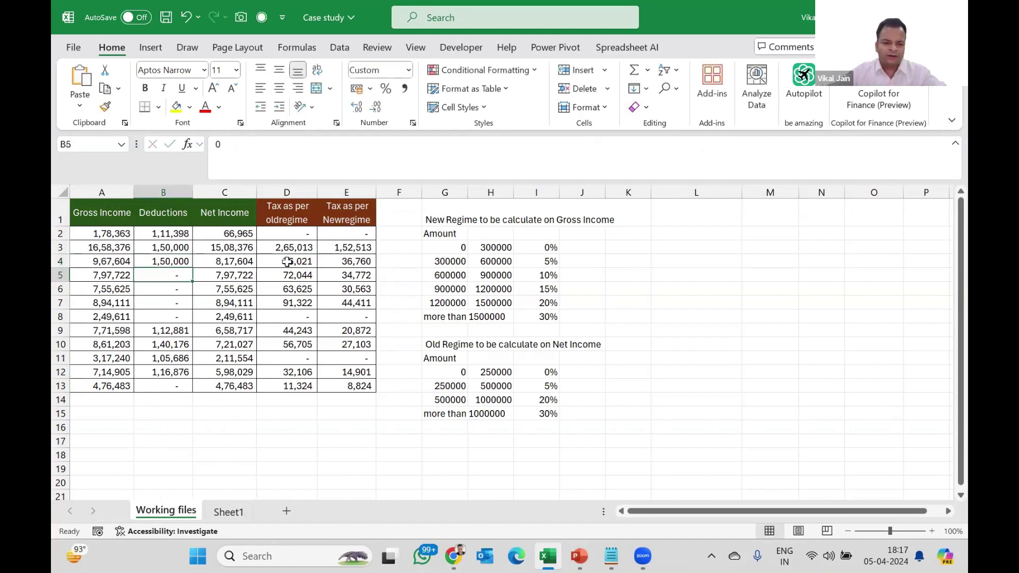